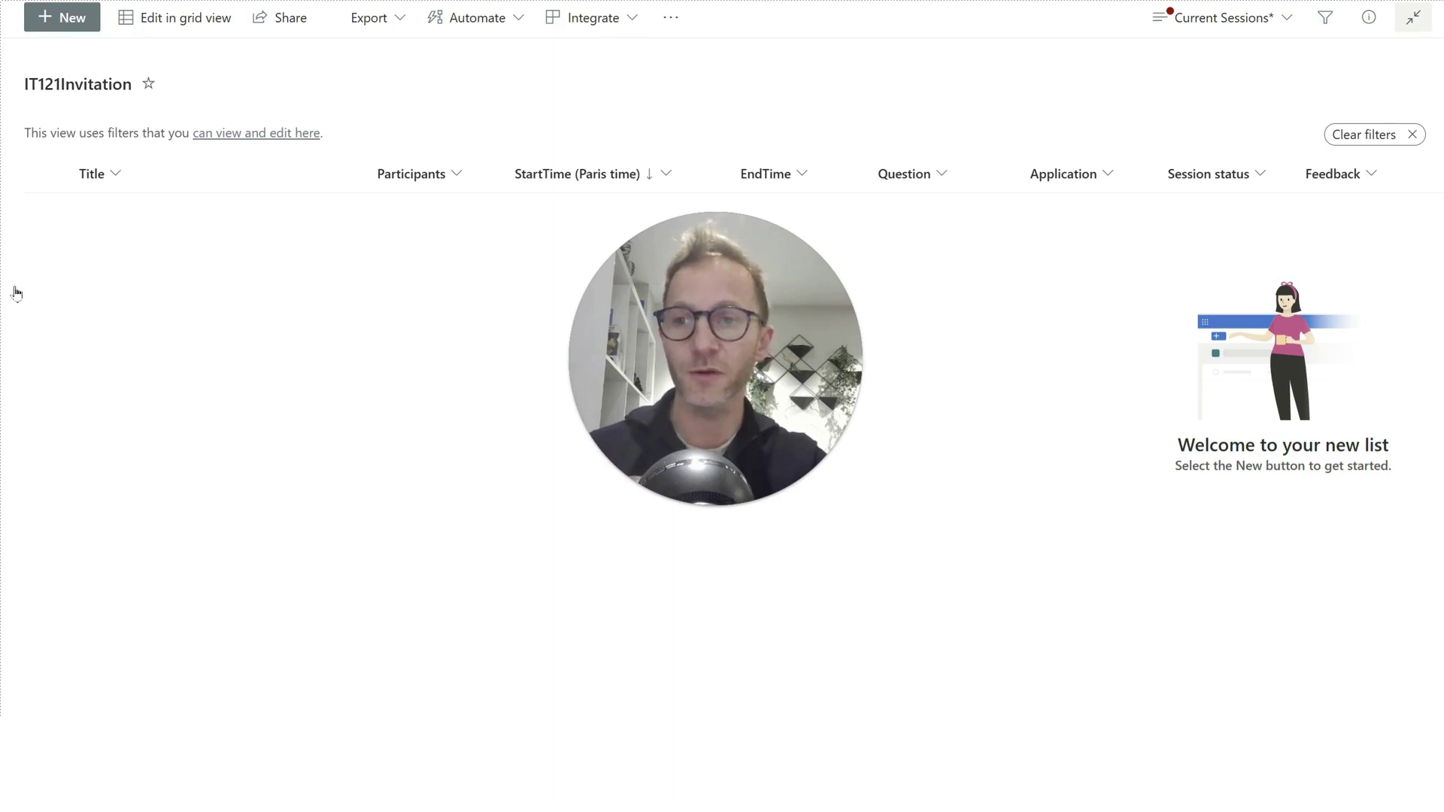
Switch from the empty IT121Invitation list to the Bookings appointment form.
{"action": "key", "text": "ctrl+Tab"}
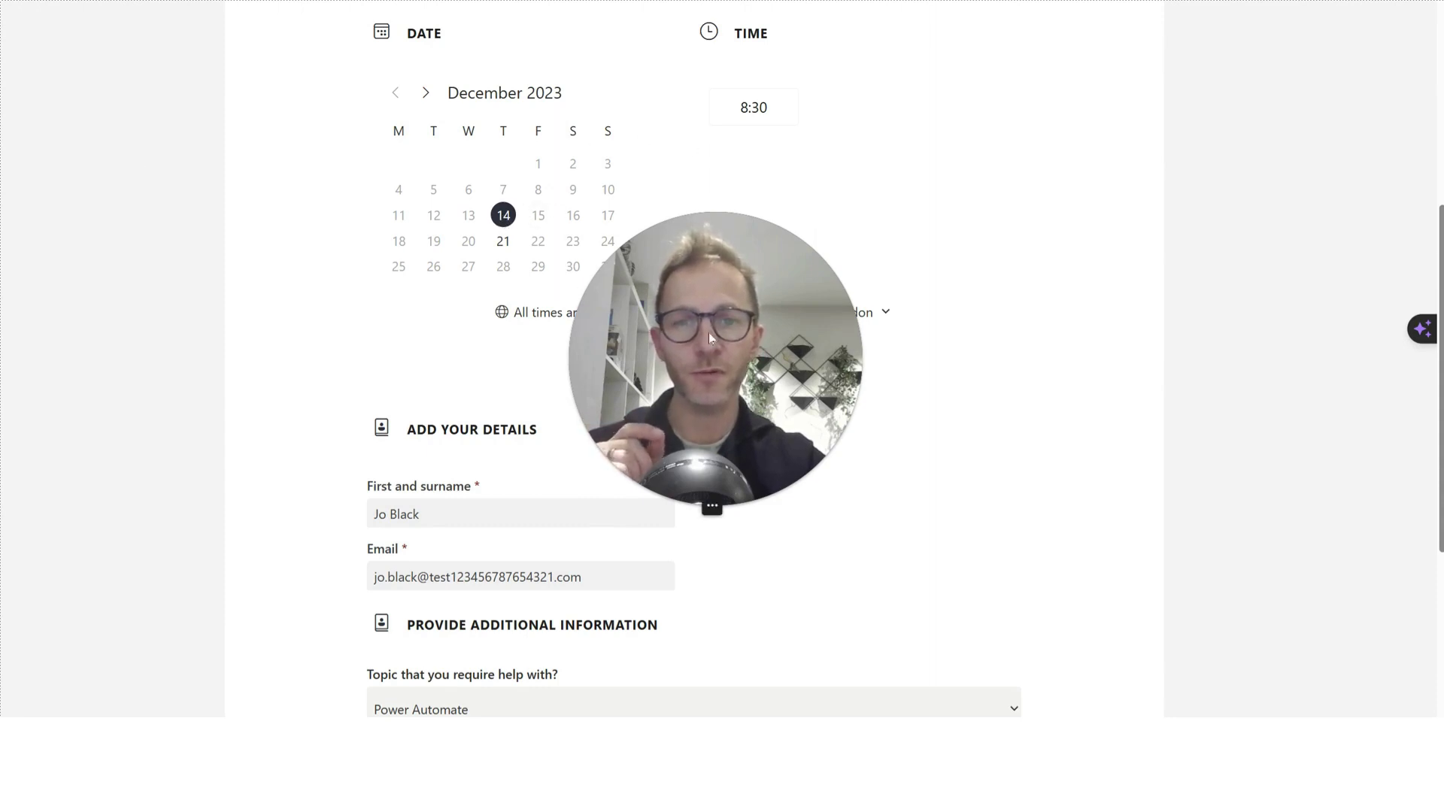
Choose 21 December 2023 at 20:00 in the Bookings form, keeping the London time zone.
{"action": "left_click_drag", "start_coordinate": [709, 333], "coordinate": [1093, 286]}
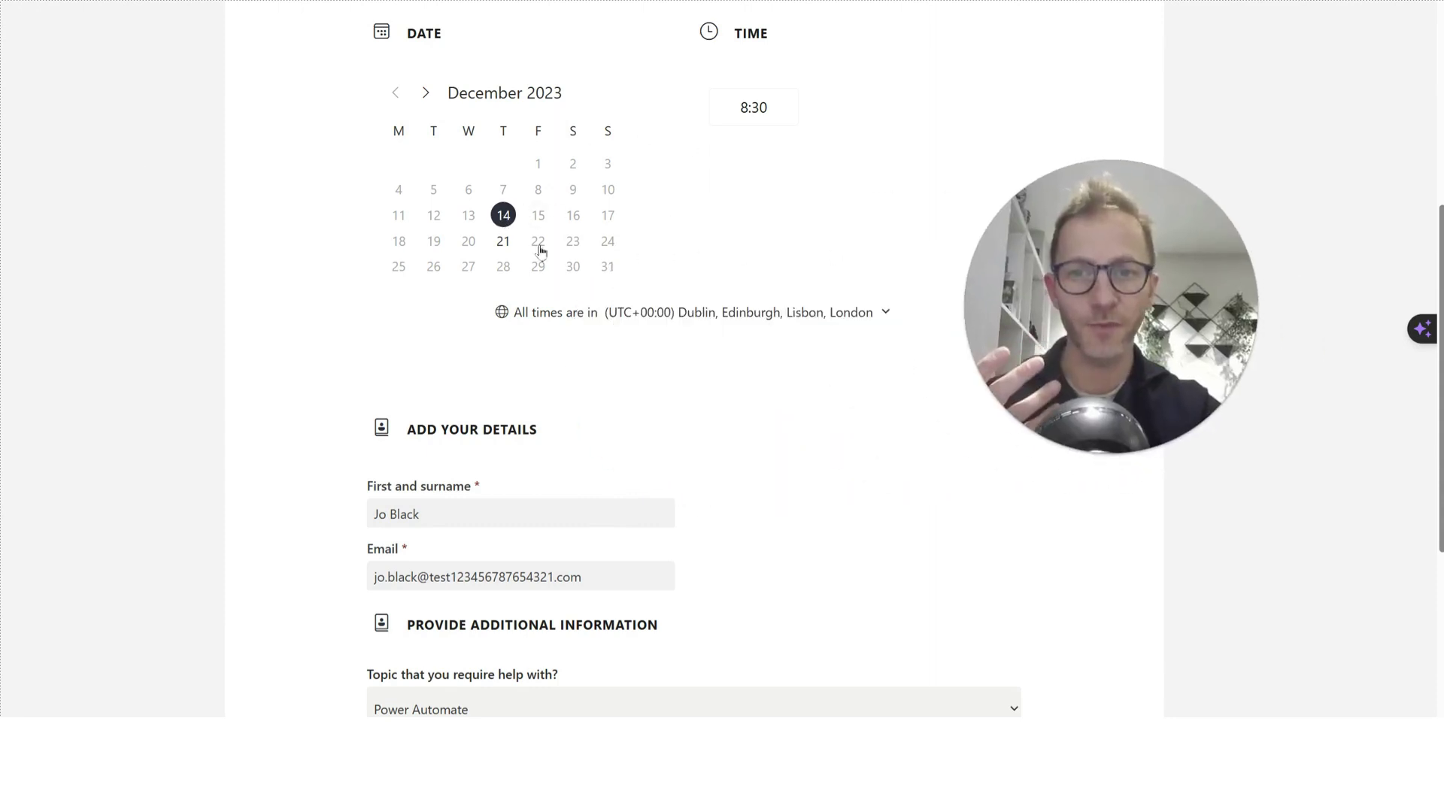
{"action": "left_click", "coordinate": [504, 242]}
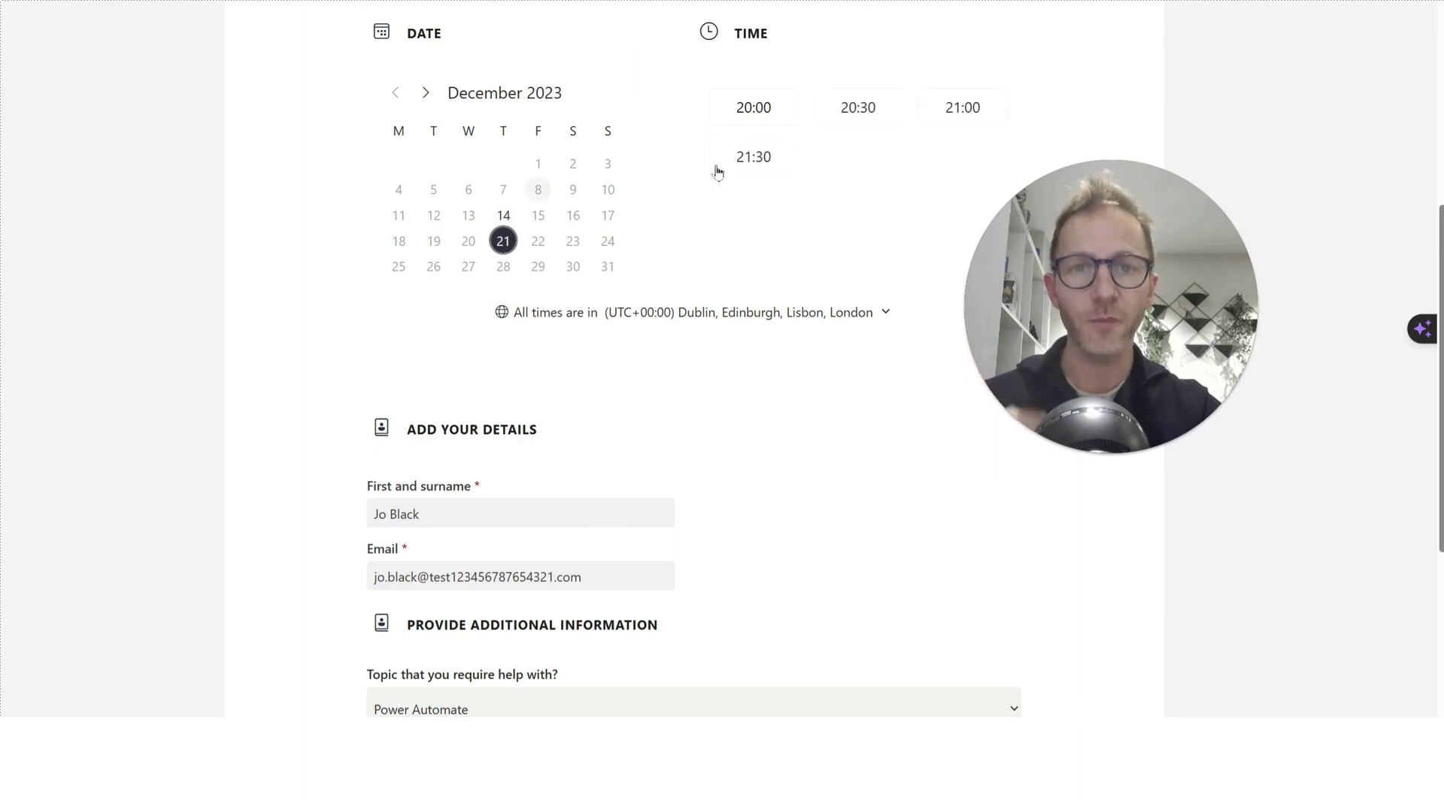
{"action": "left_click", "coordinate": [761, 110]}
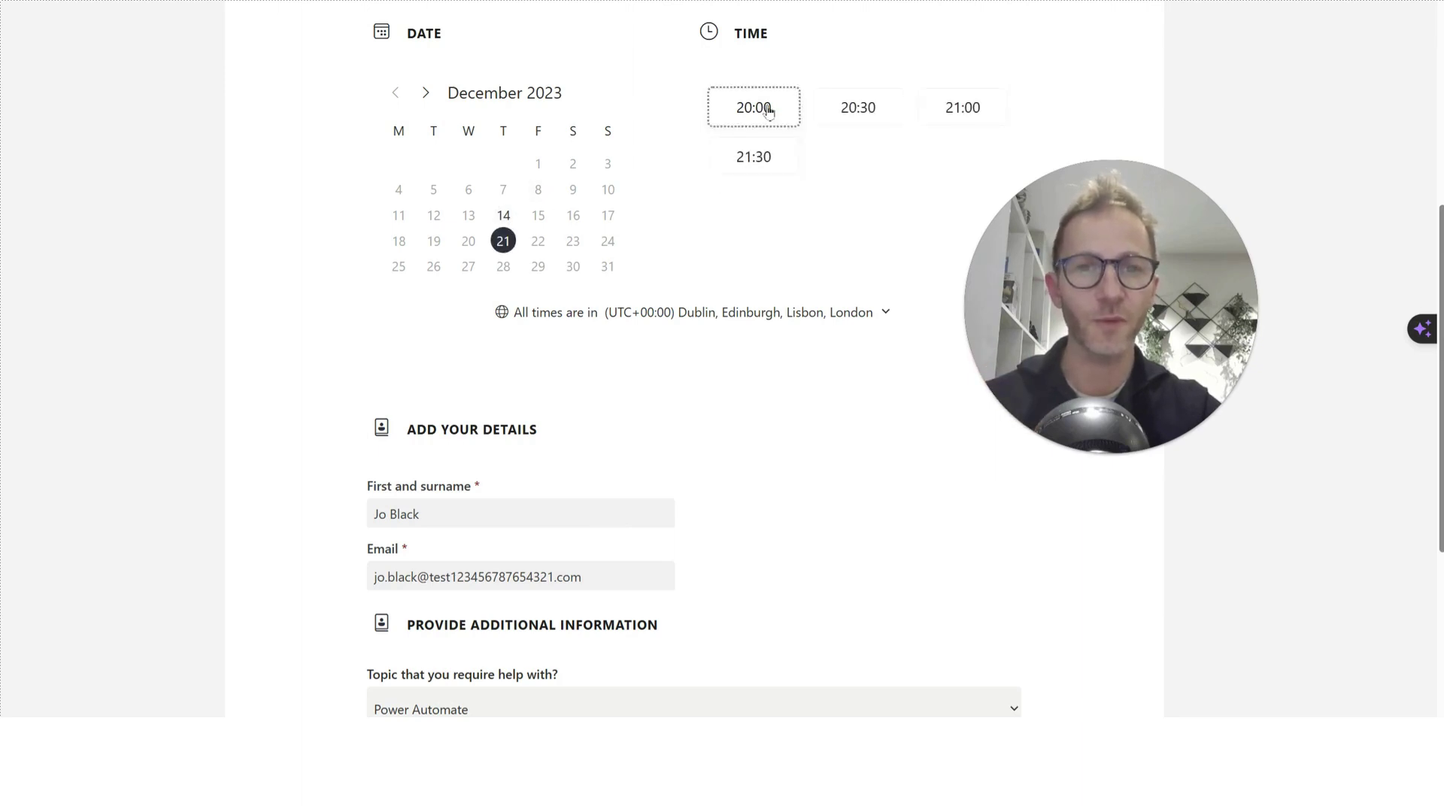
{"action": "left_click", "coordinate": [702, 322]}
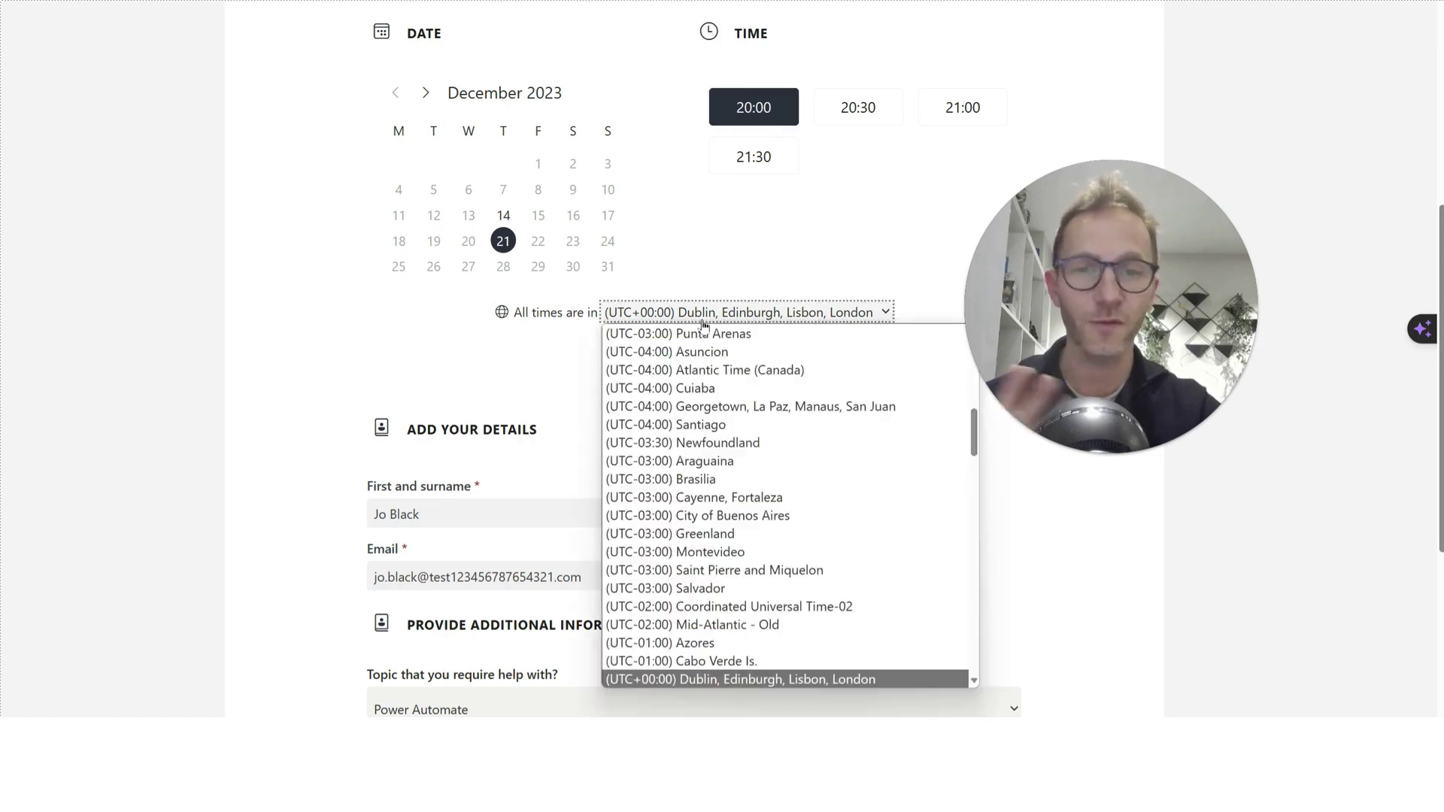
{"action": "left_click", "coordinate": [761, 280]}
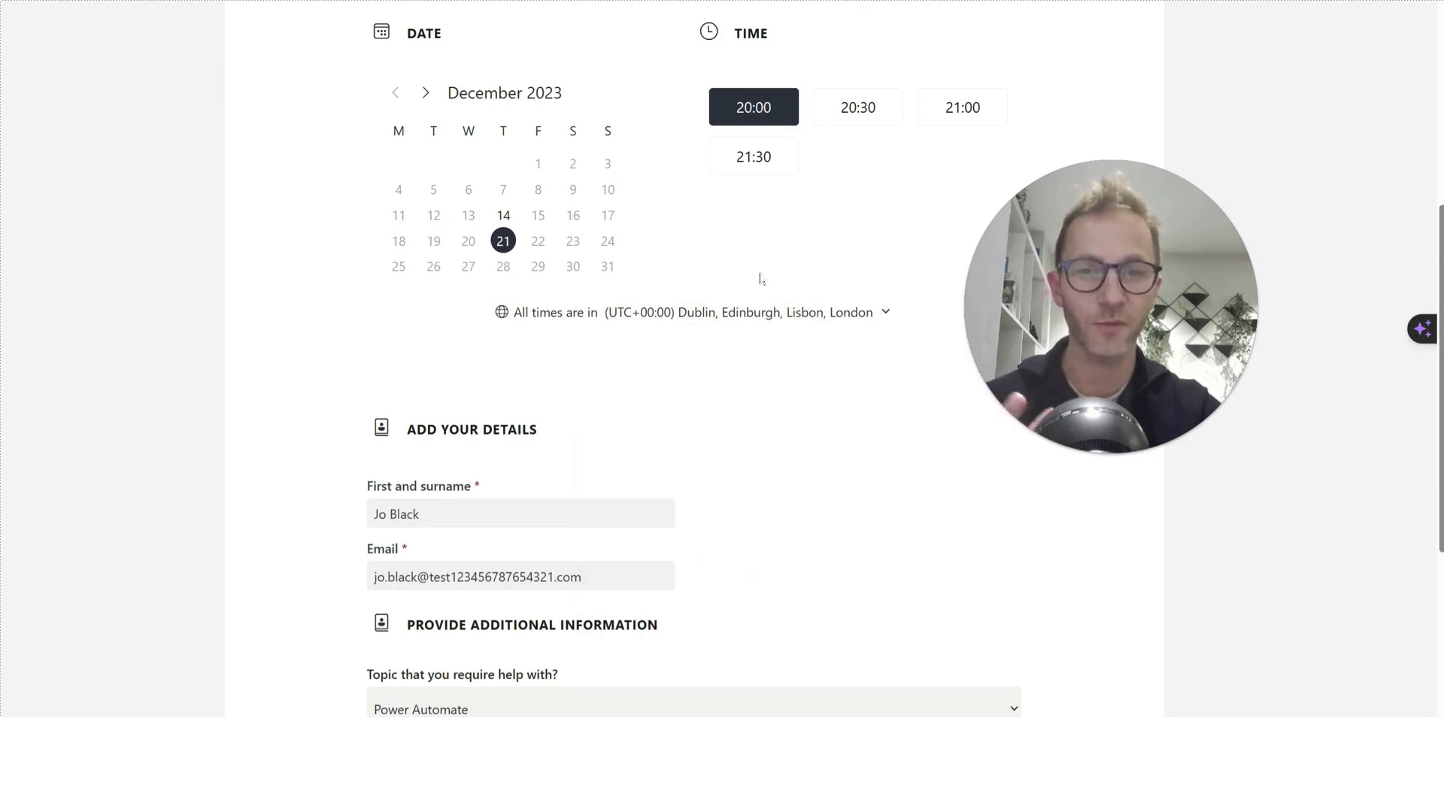
{"action": "left_click", "coordinate": [736, 322]}
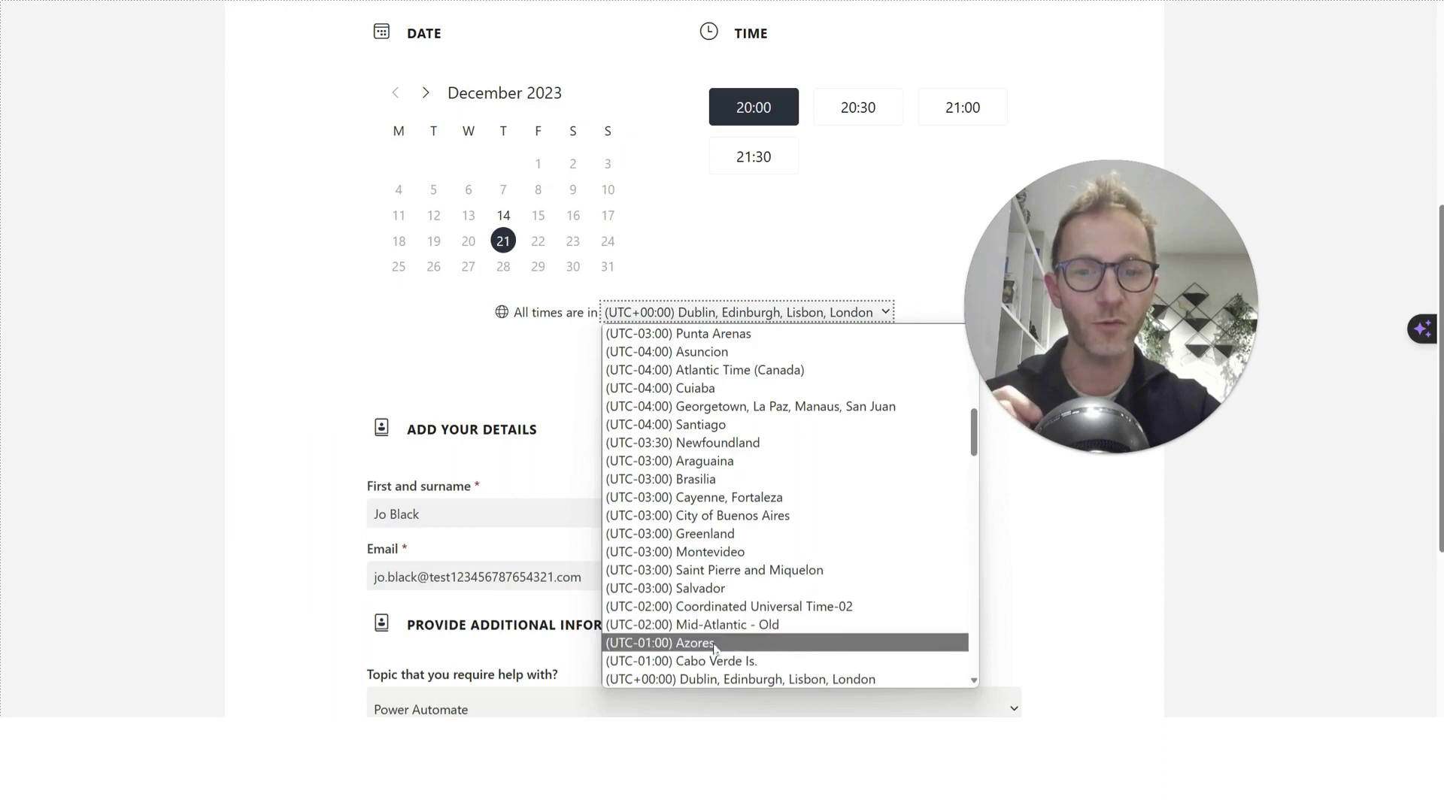
{"action": "left_click", "coordinate": [779, 190]}
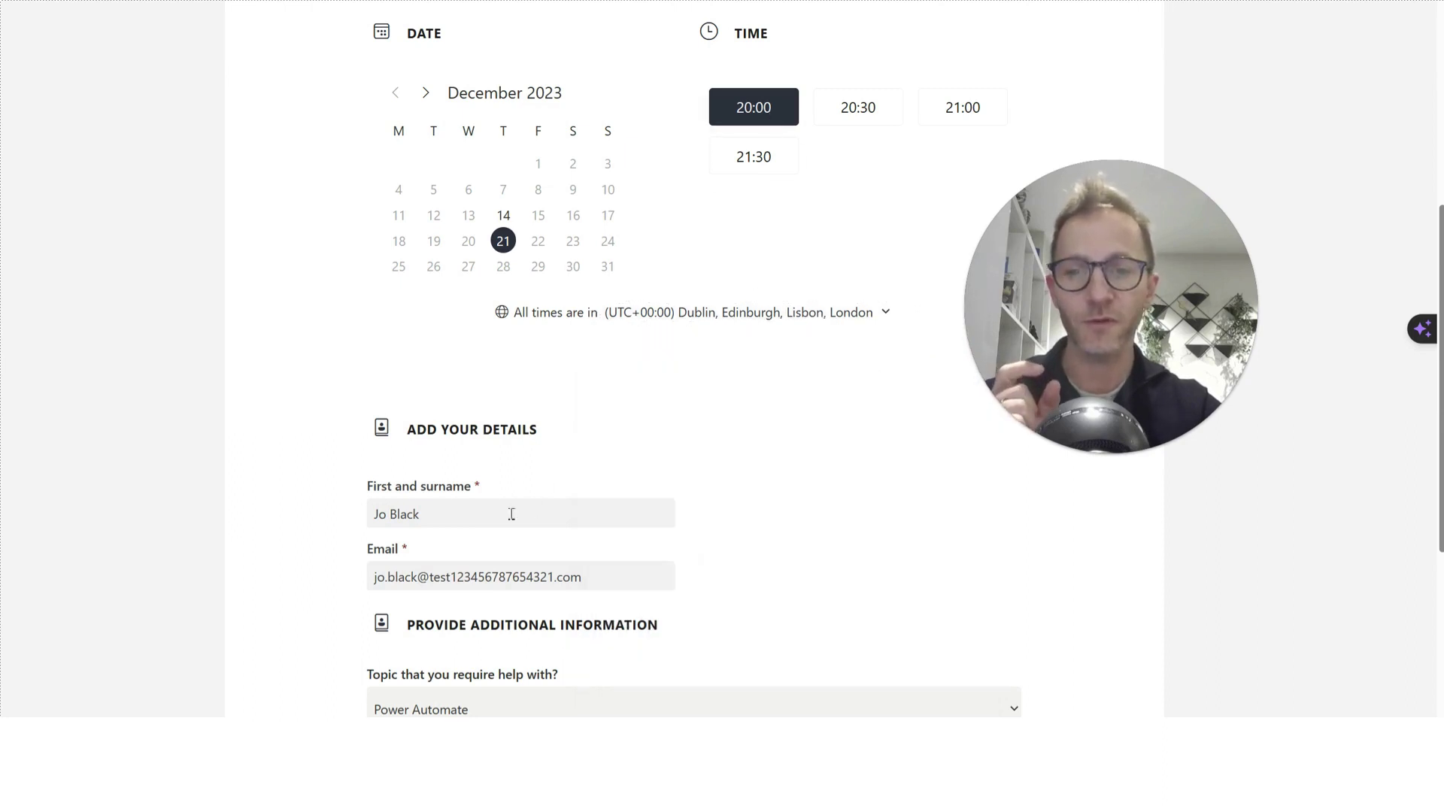
{"action": "scroll", "coordinate": [517, 518], "scroll_direction": "down", "scroll_amount": 3}
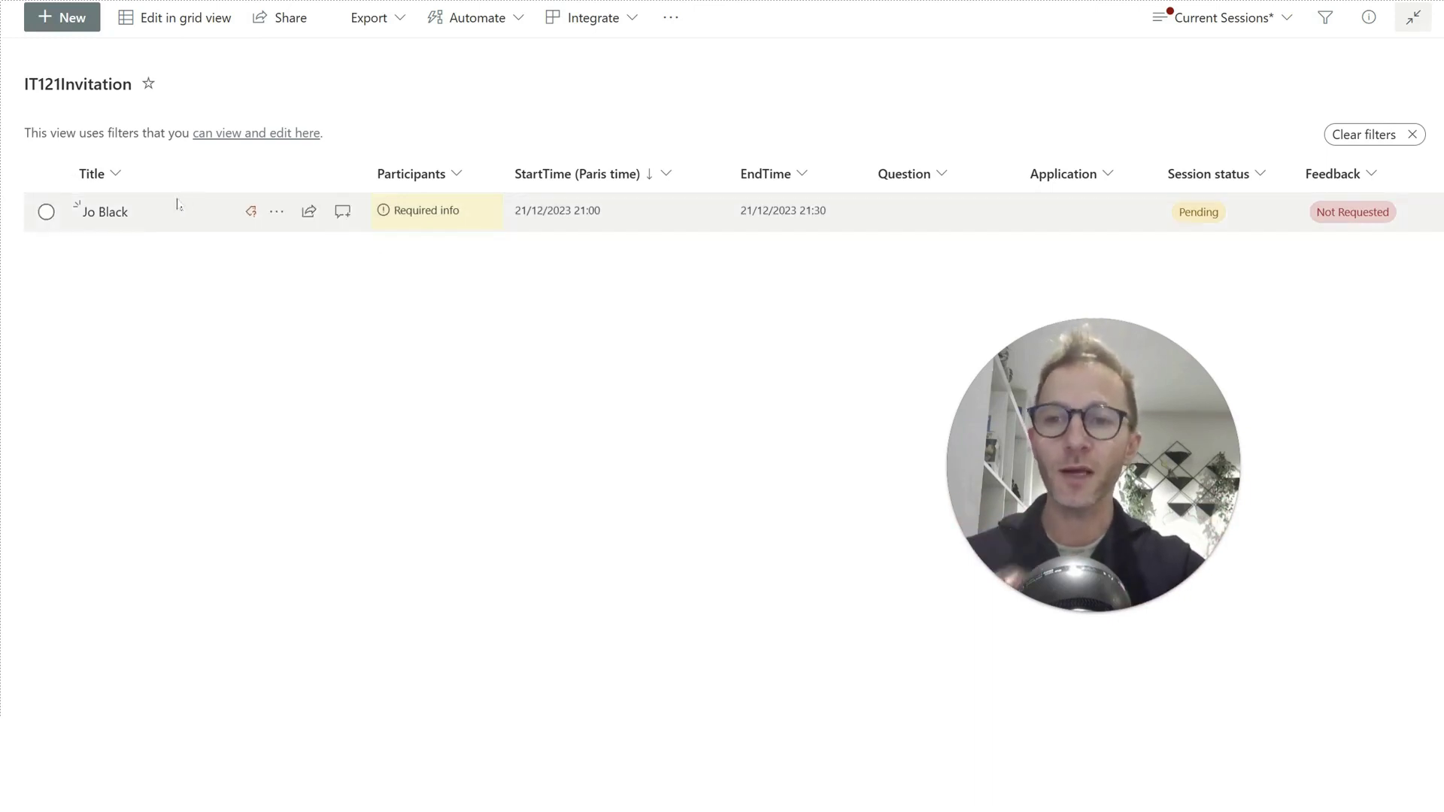
Switch the list to grid editing, leaving the appointment's Title and Participants cells unchanged.
{"action": "left_click", "coordinate": [174, 34]}
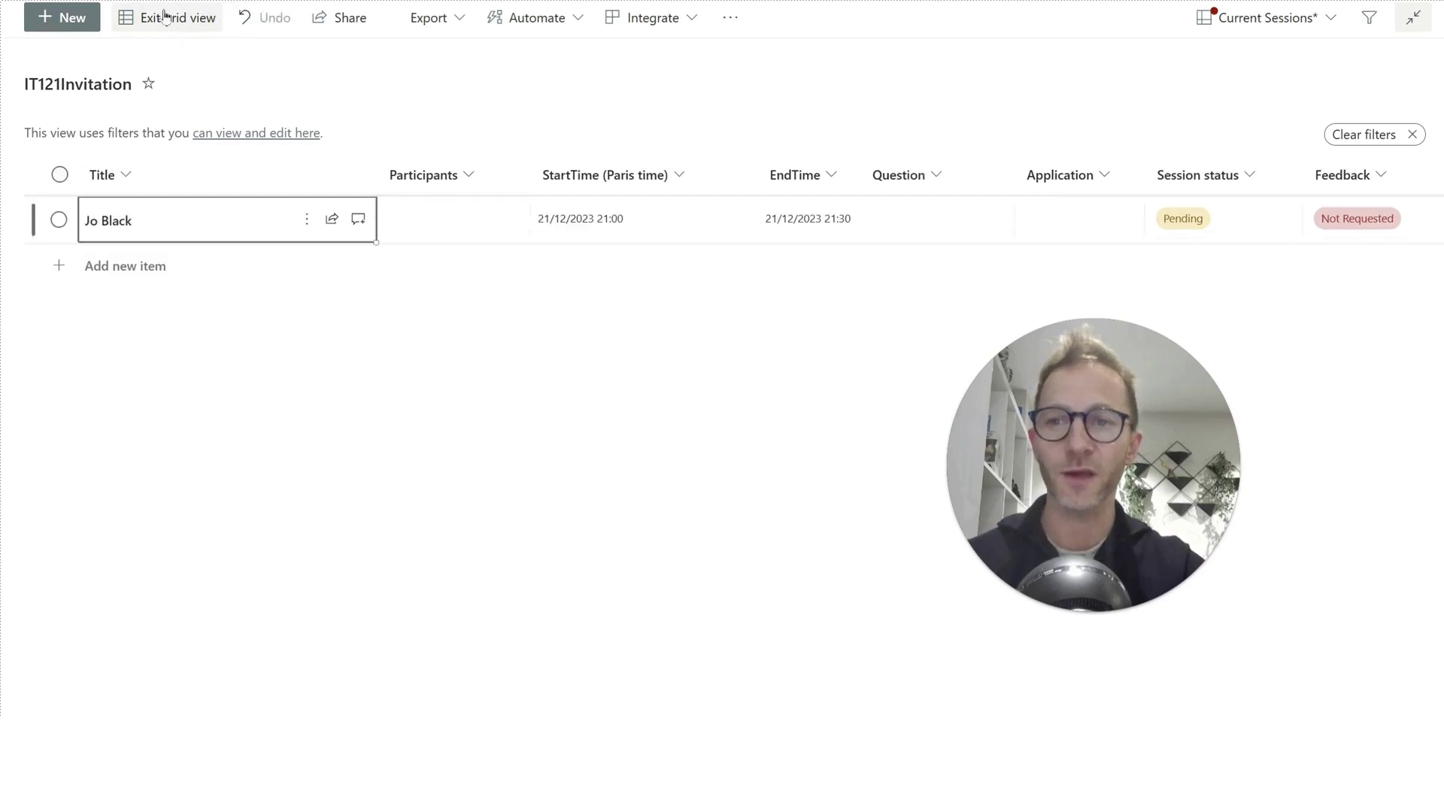
{"action": "left_click", "coordinate": [422, 224]}
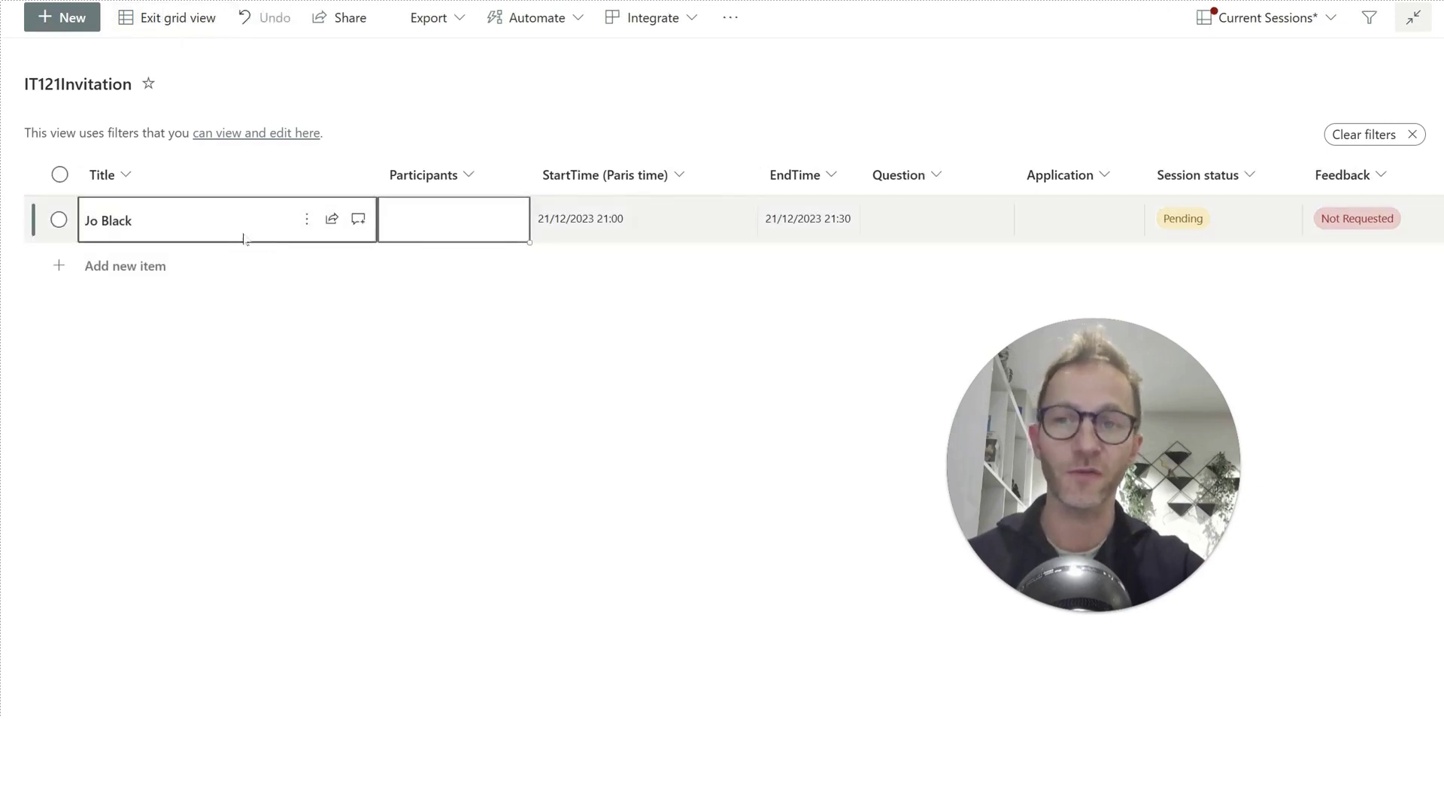
{"action": "left_click", "coordinate": [219, 232]}
{"action": "key", "text": "BackSpace"}
{"action": "left_click_drag", "start_coordinate": [191, 226], "coordinate": [87, 226]}
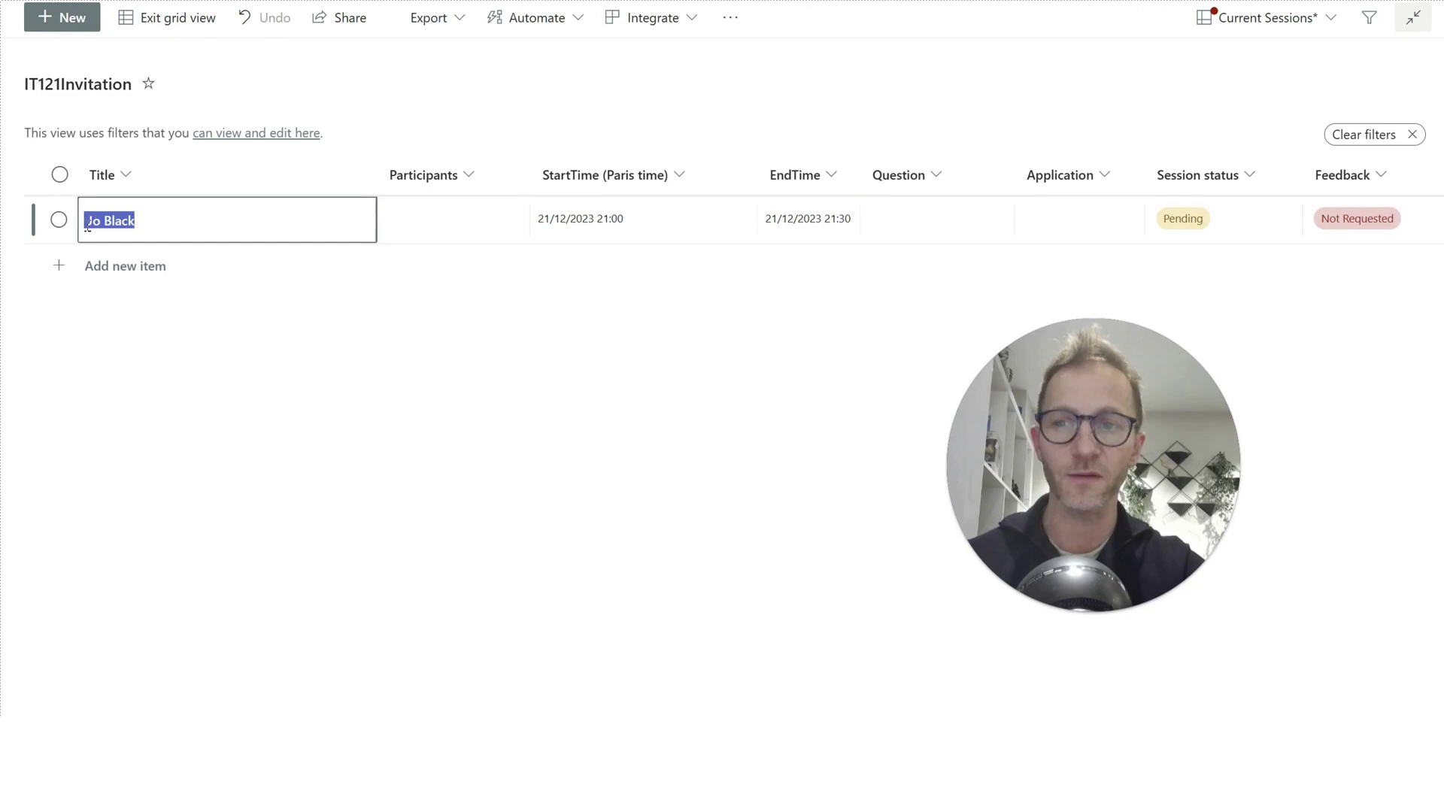
{"action": "left_click", "coordinate": [149, 228]}
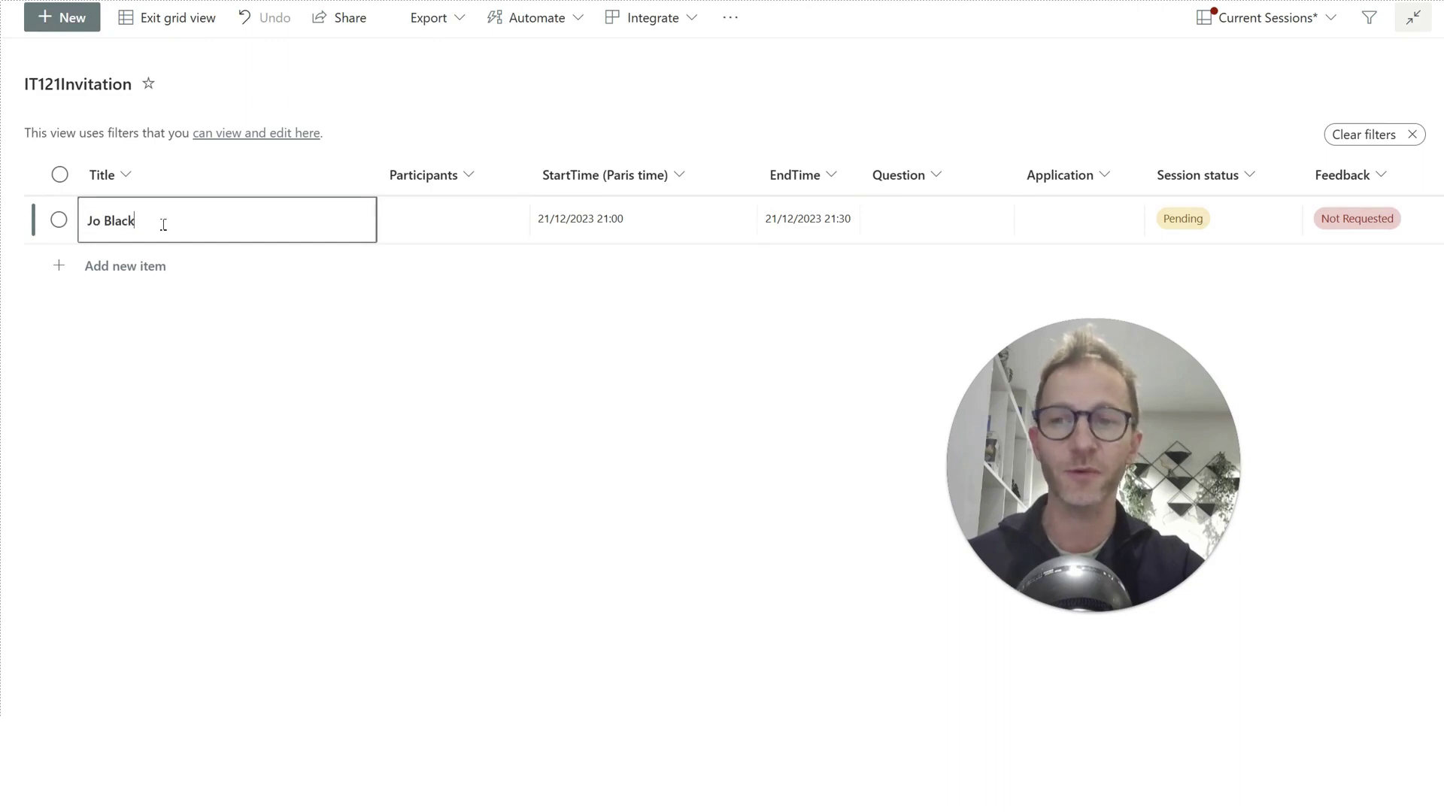
{"action": "left_click", "coordinate": [416, 224]}
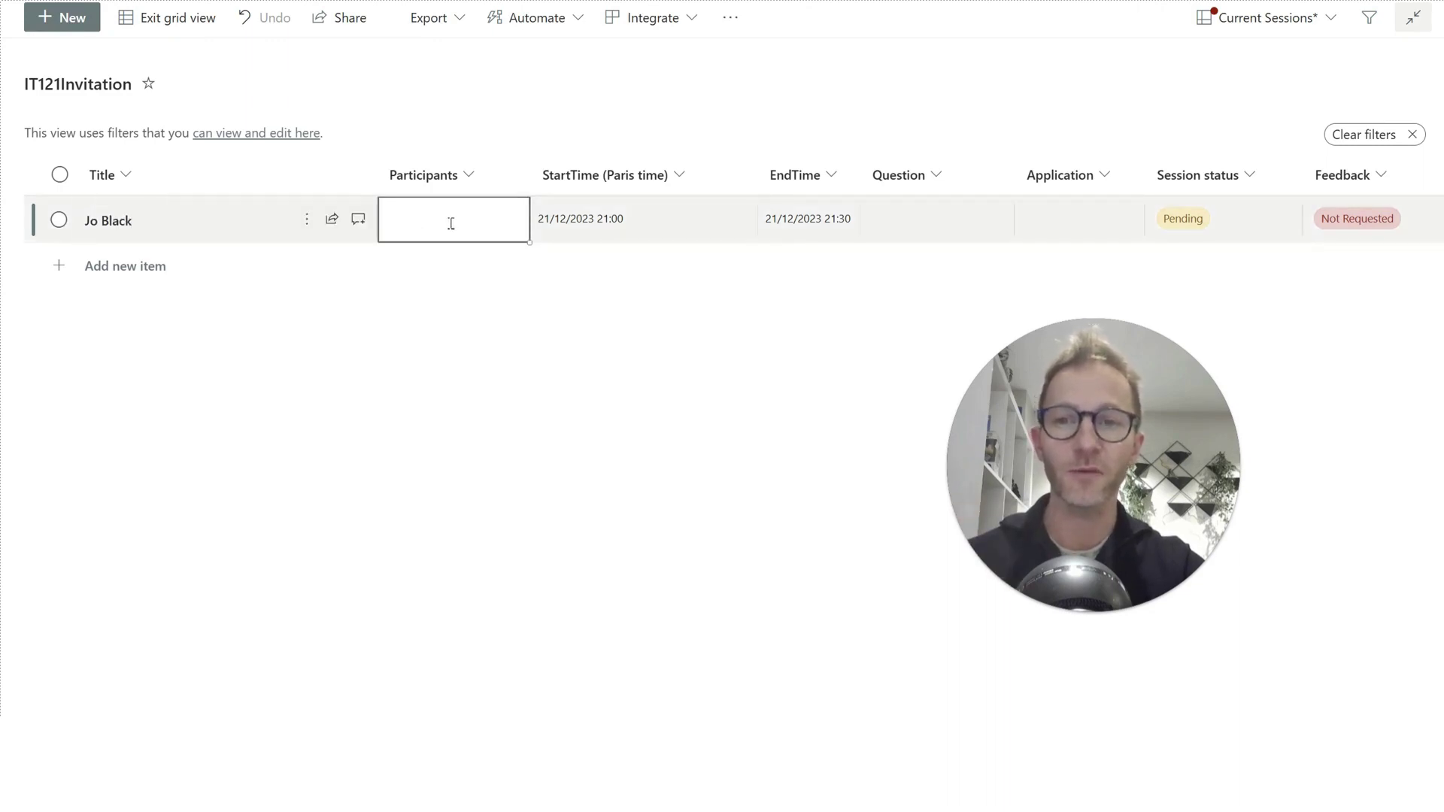
{"action": "left_click", "coordinate": [447, 220]}
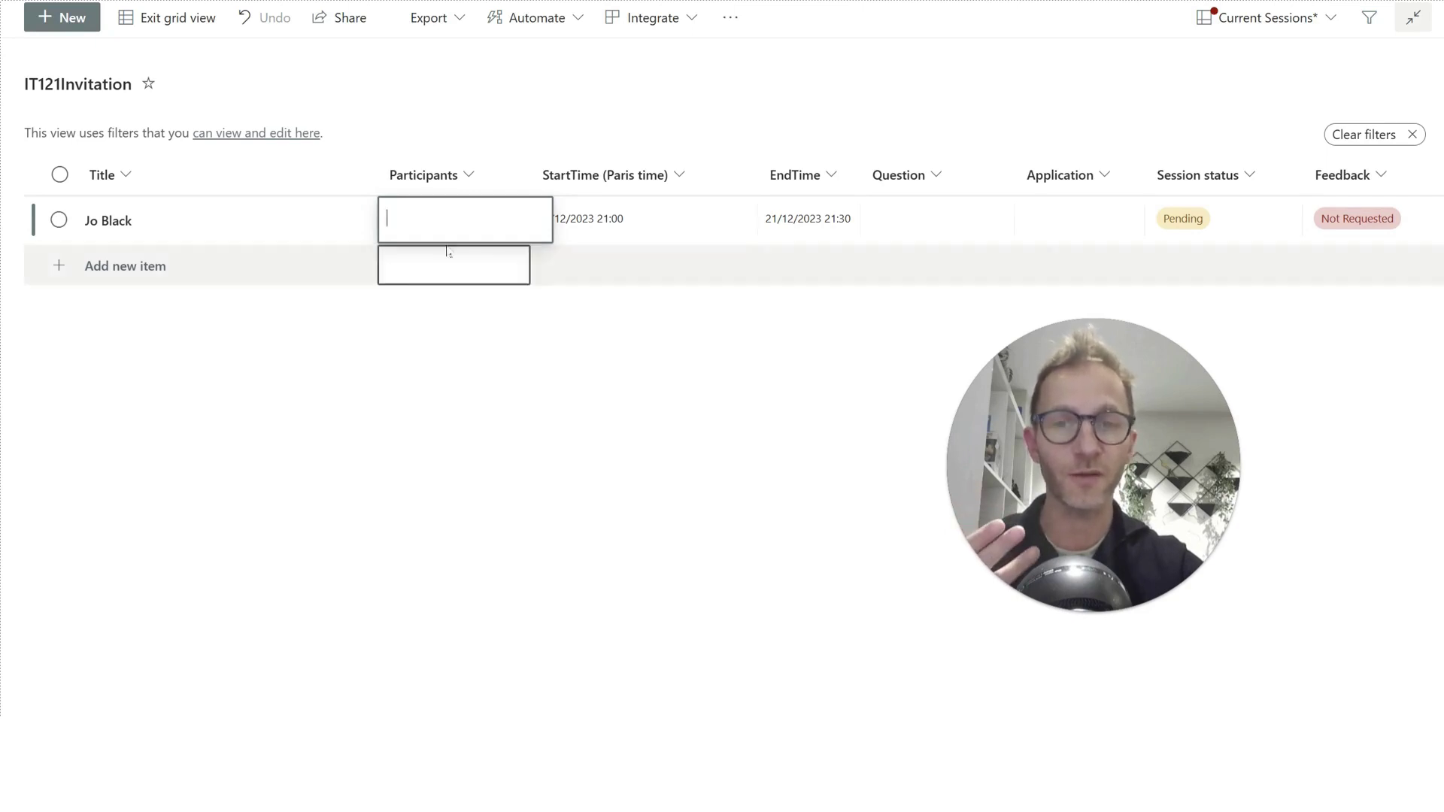
{"action": "left_click", "coordinate": [455, 340]}
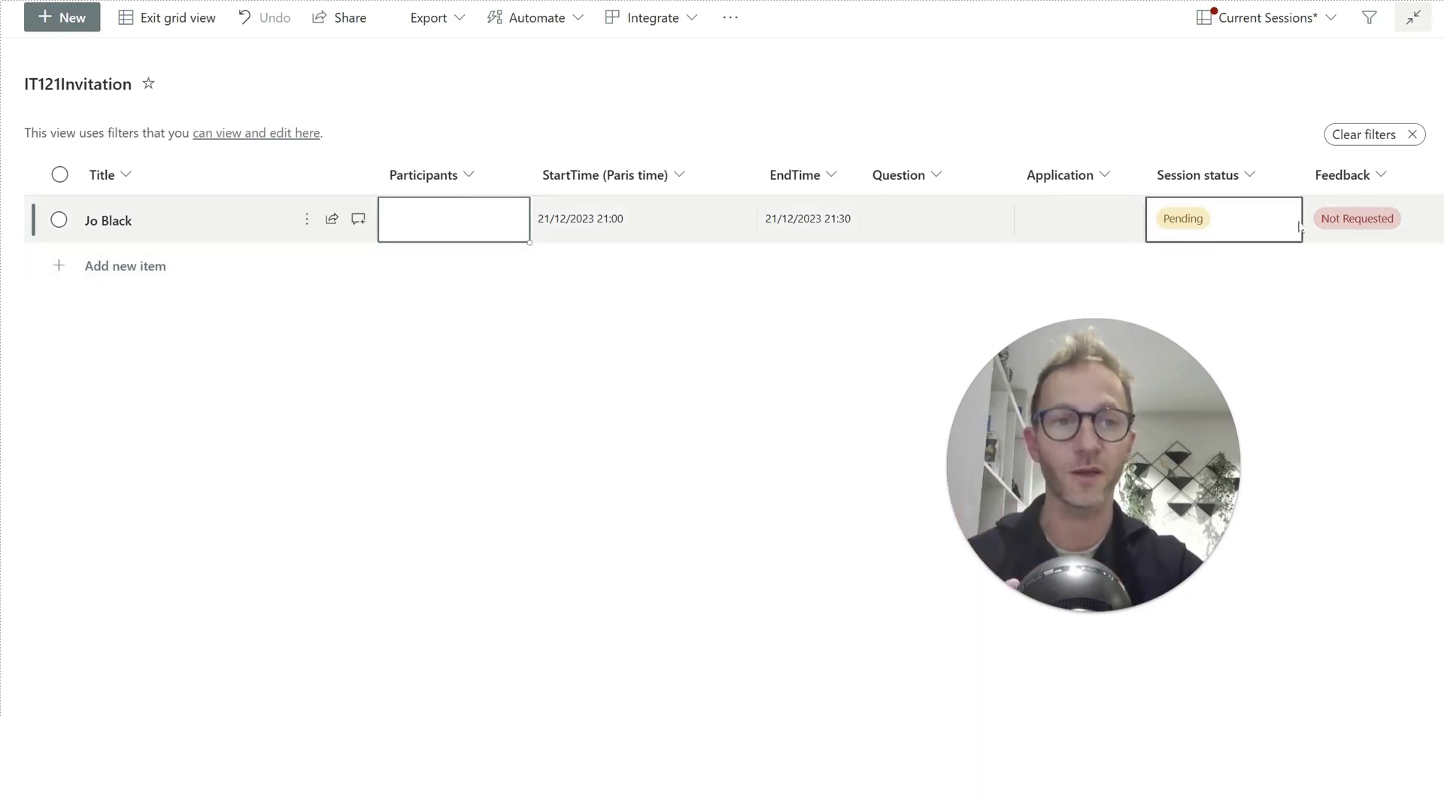
{"action": "left_click", "coordinate": [1237, 223]}
{"action": "left_click", "coordinate": [1245, 223]}
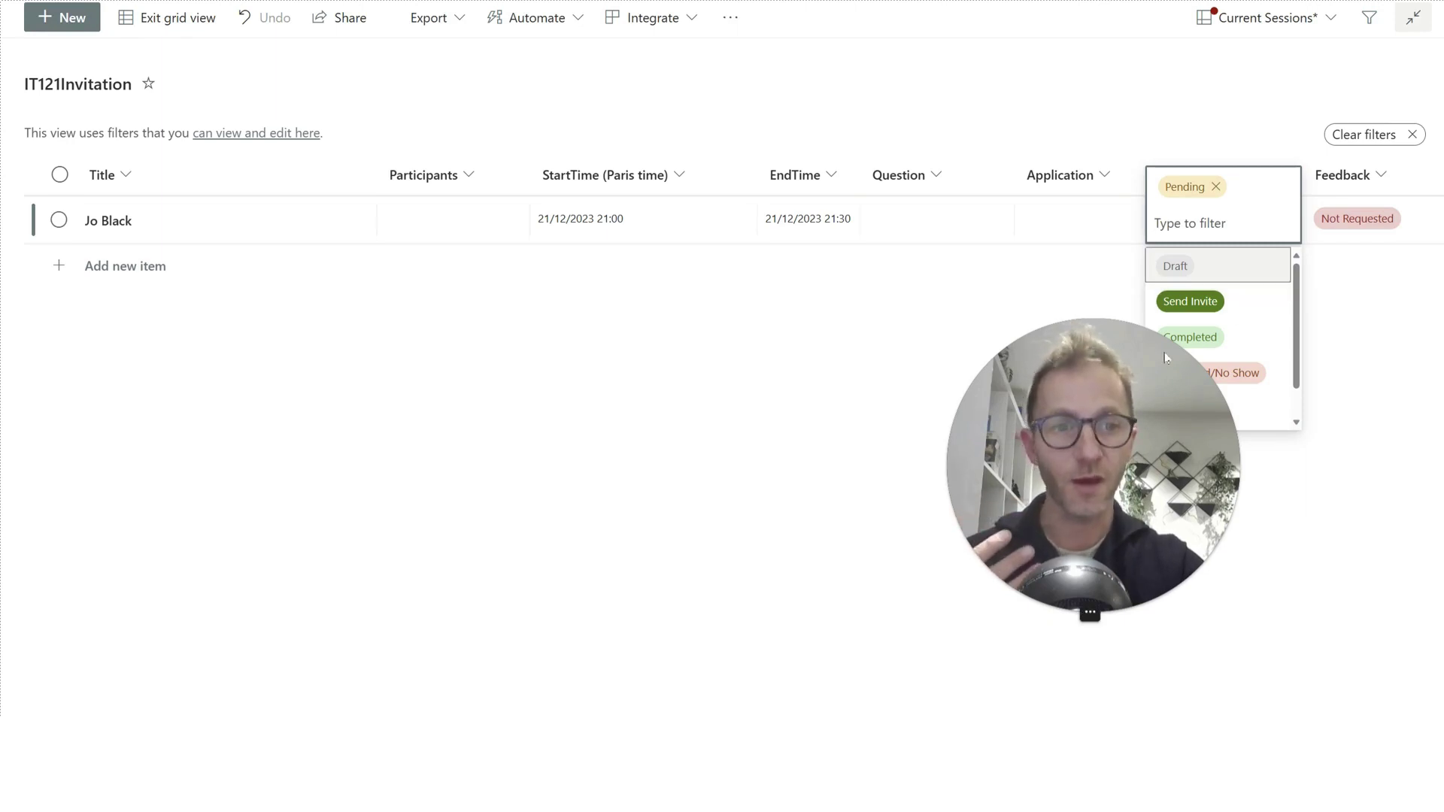
{"action": "left_click_drag", "start_coordinate": [1166, 358], "coordinate": [926, 361]}
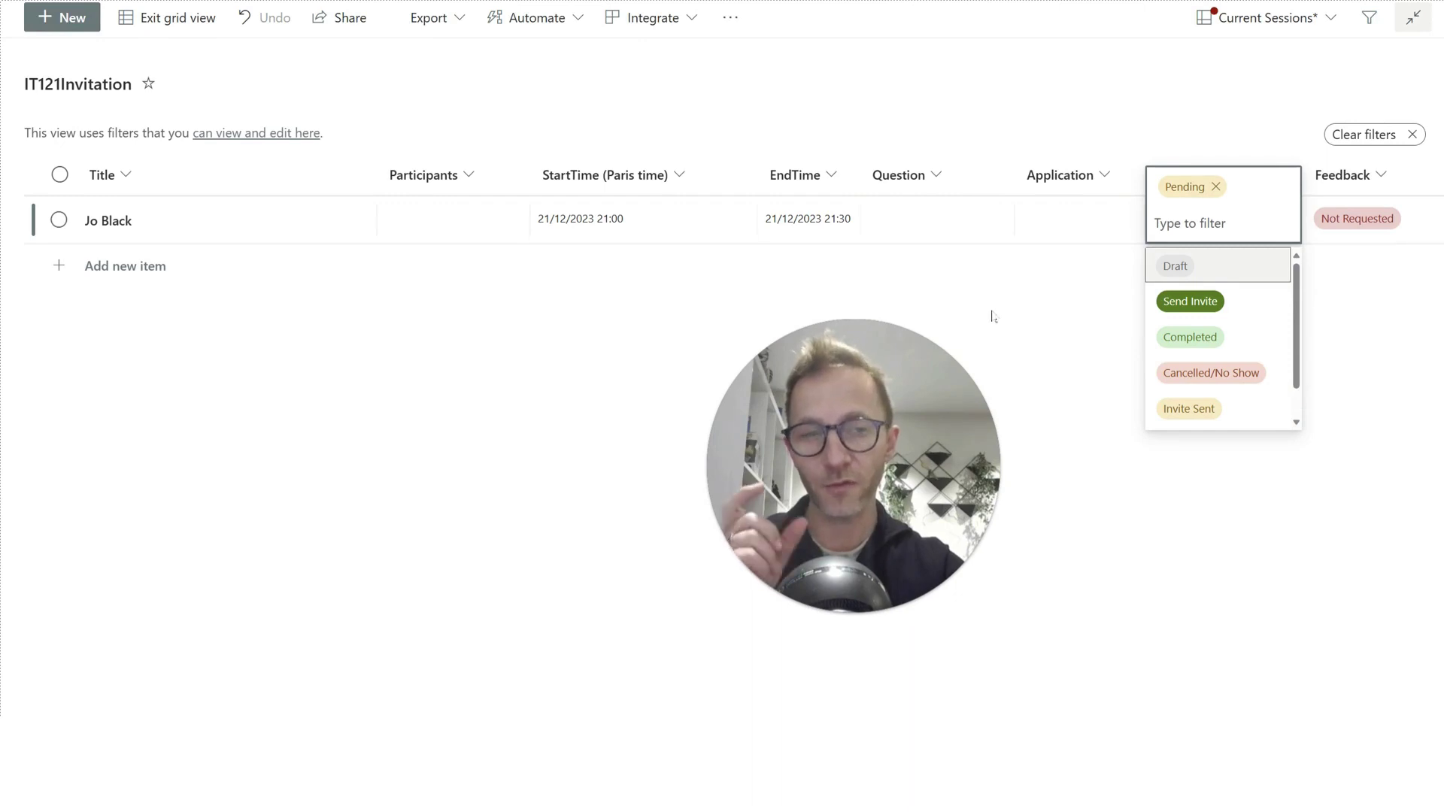
{"action": "left_click", "coordinate": [1066, 304]}
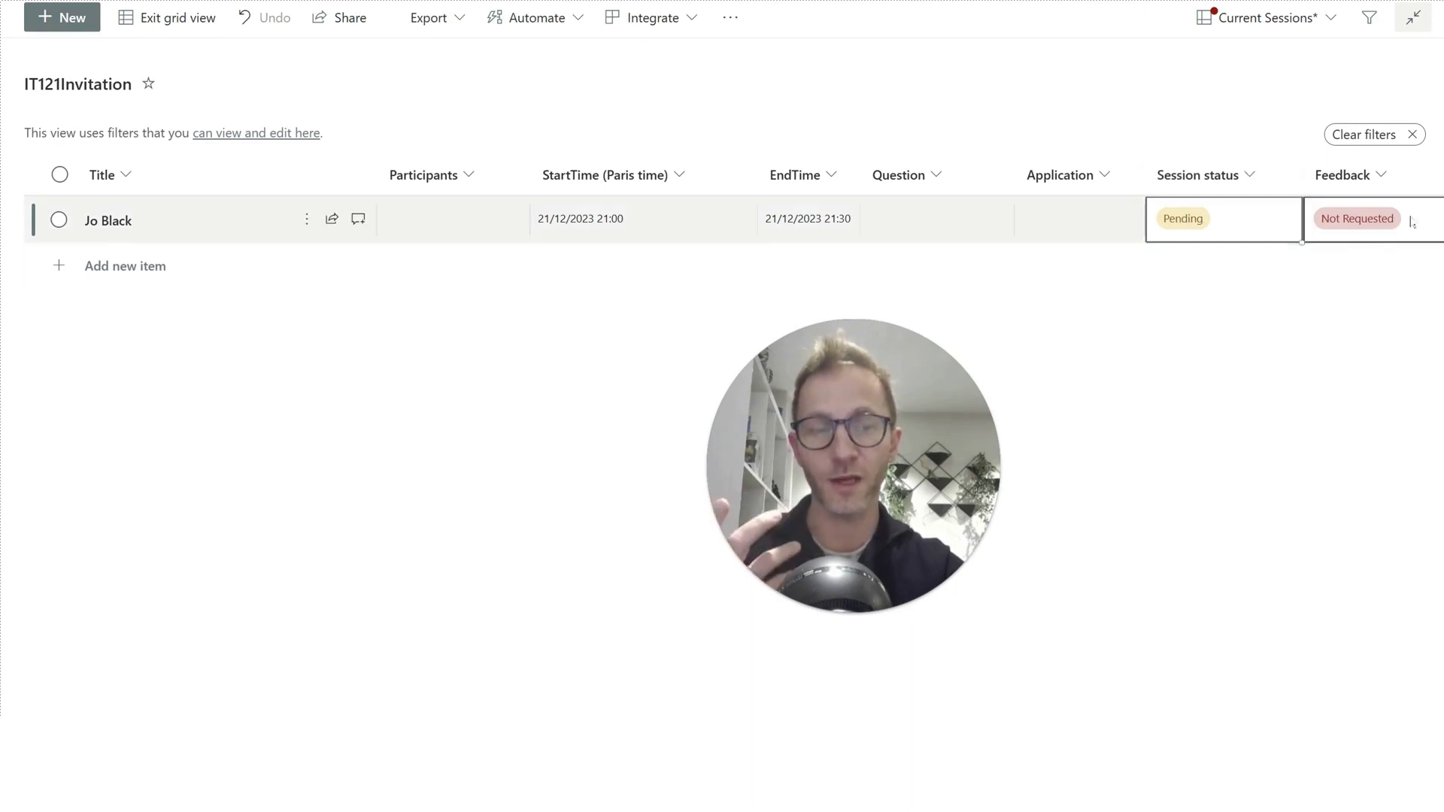
{"action": "left_click", "coordinate": [1412, 220]}
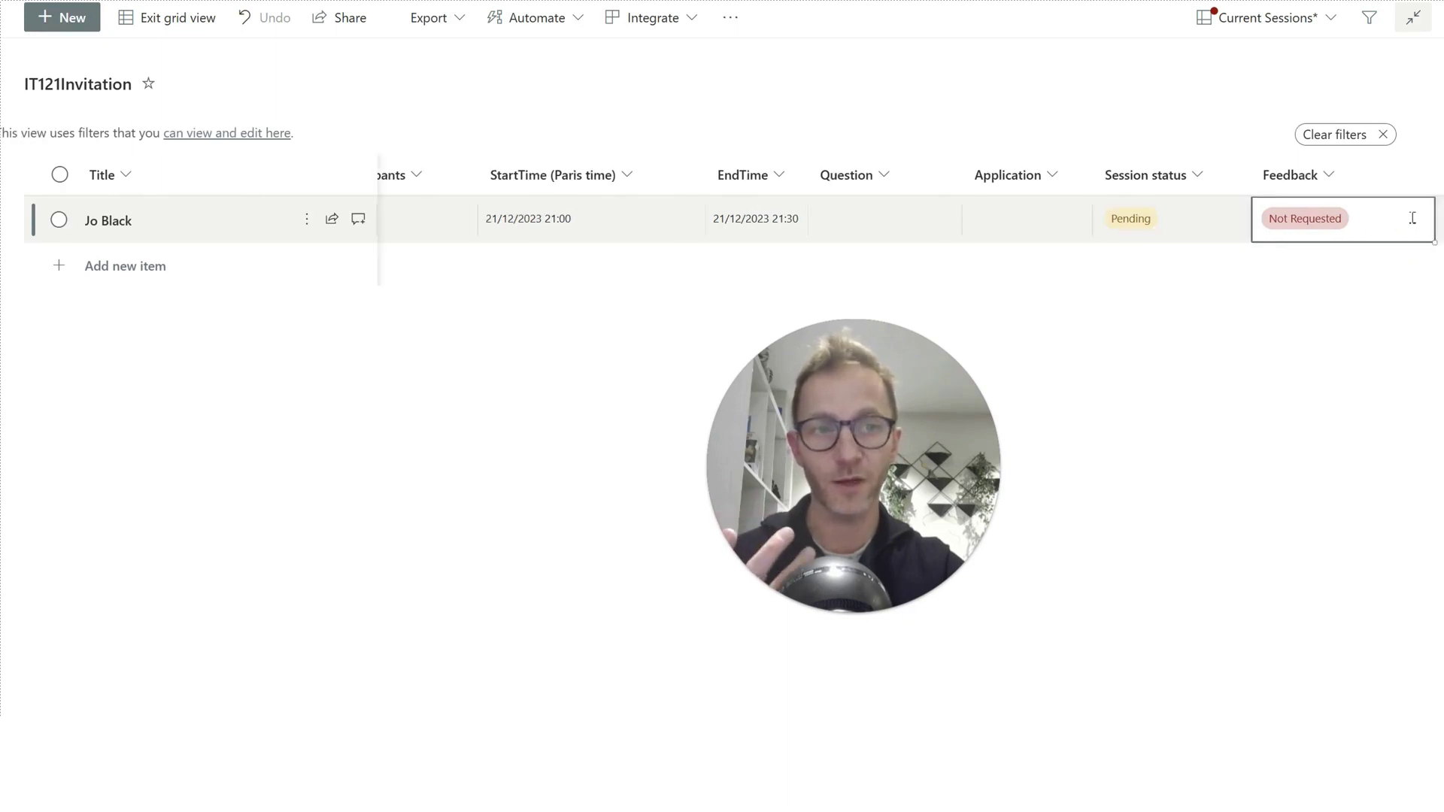
{"action": "left_click", "coordinate": [1411, 218]}
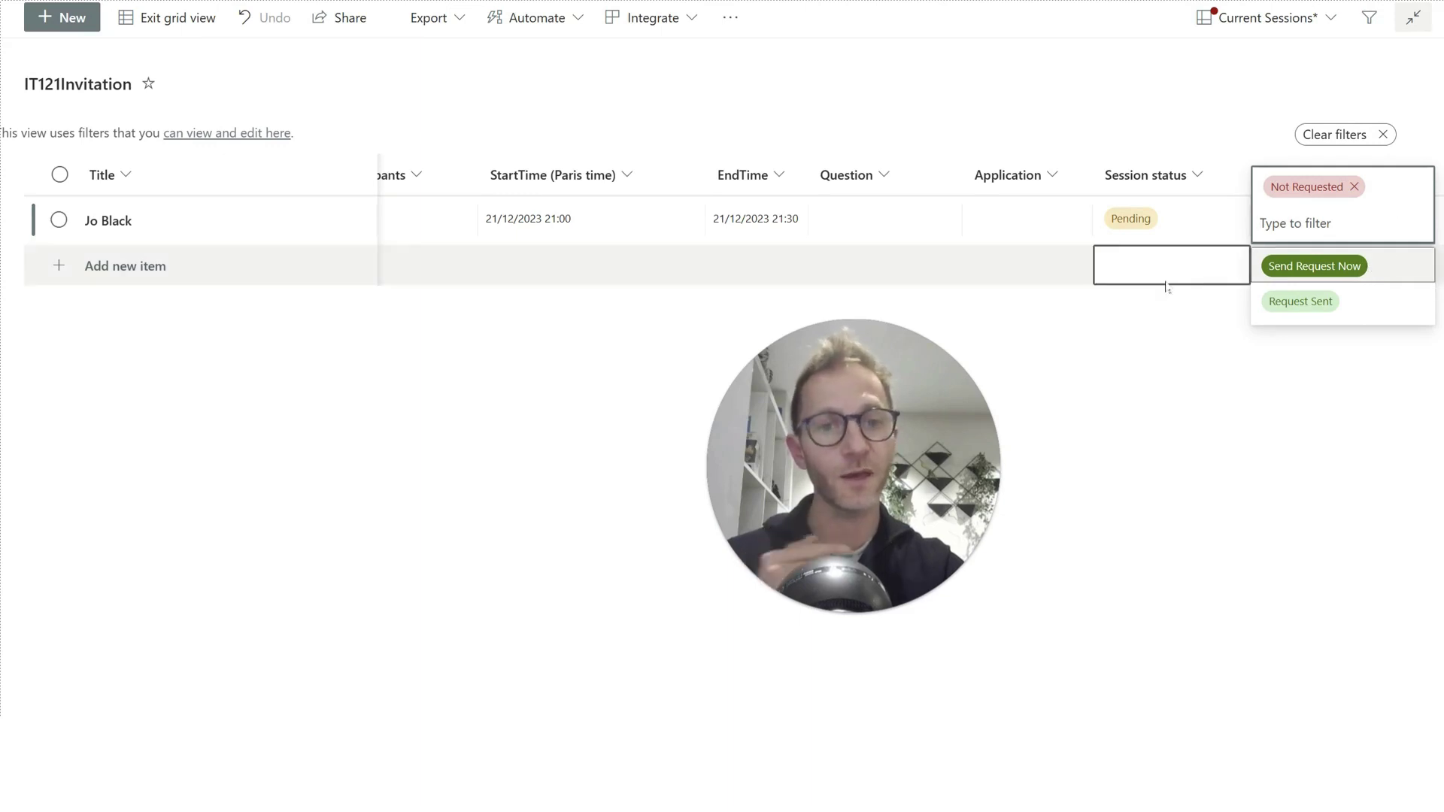
{"action": "left_click", "coordinate": [1151, 312]}
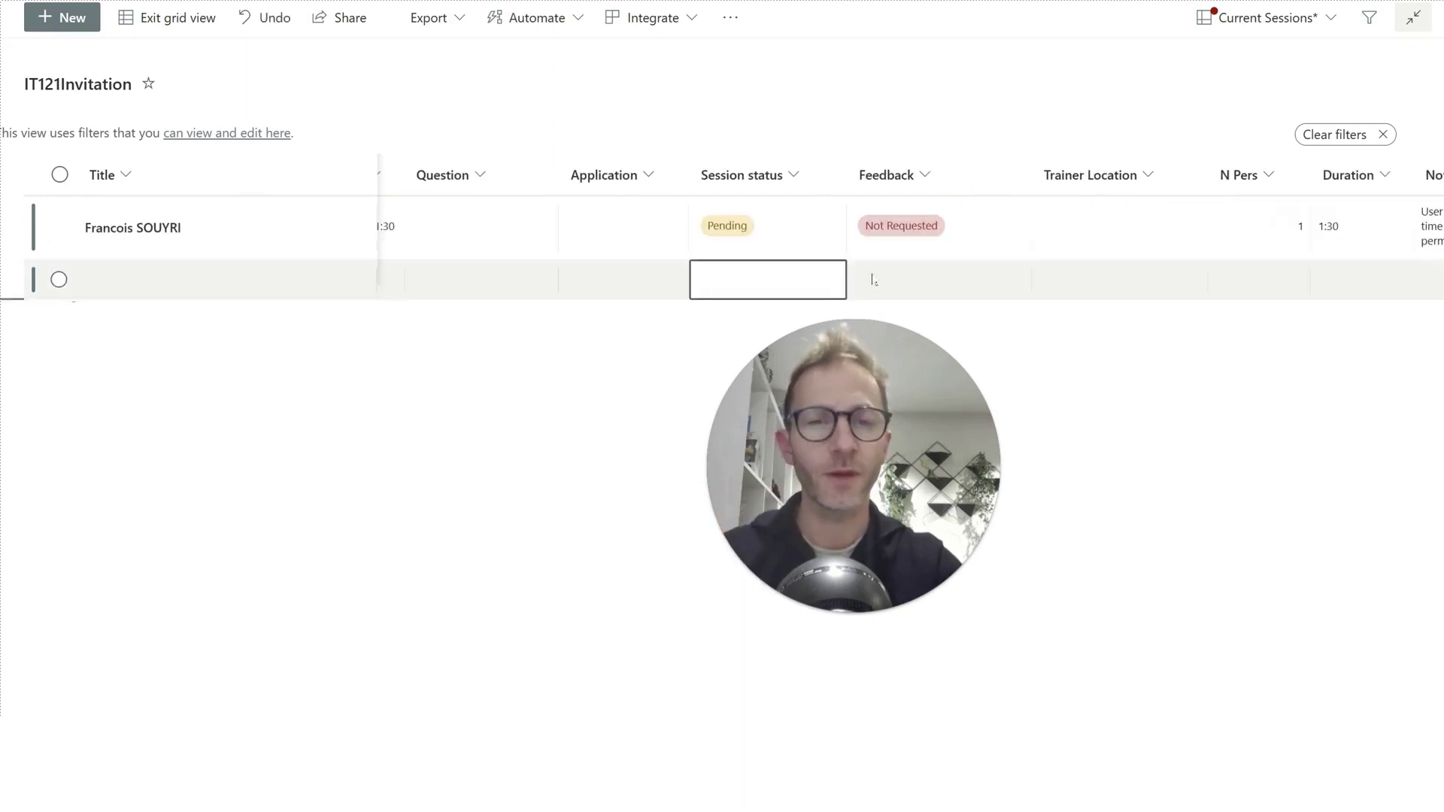
Set the session's Write to Excel column to Yes.
{"action": "scroll", "coordinate": [873, 278], "scroll_direction": "right", "scroll_amount": 5}
{"action": "scroll", "coordinate": [884, 260], "scroll_direction": "right", "scroll_amount": 2}
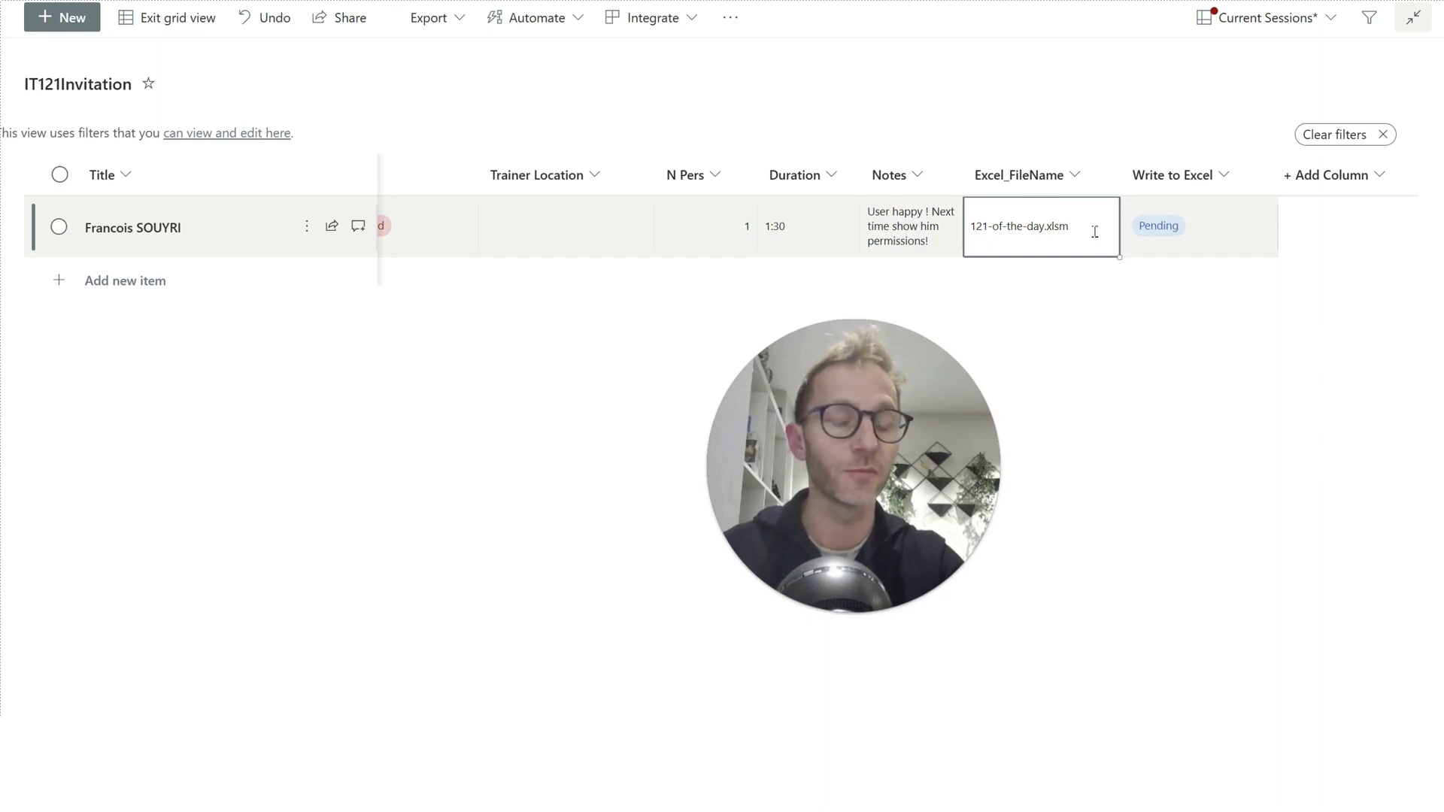
{"action": "left_click", "coordinate": [1199, 239]}
{"action": "left_click", "coordinate": [1196, 239]}
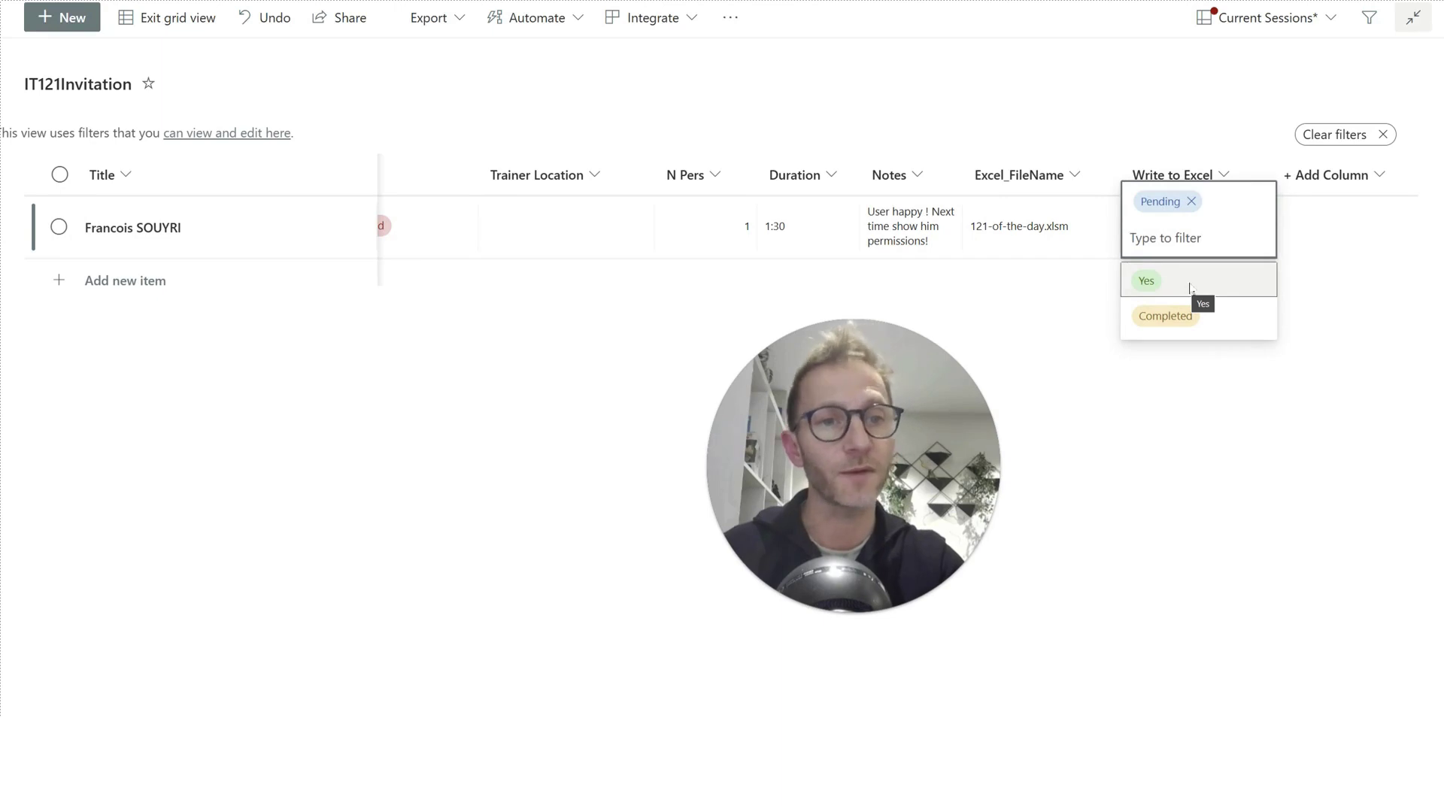
{"action": "left_click", "coordinate": [1191, 288]}
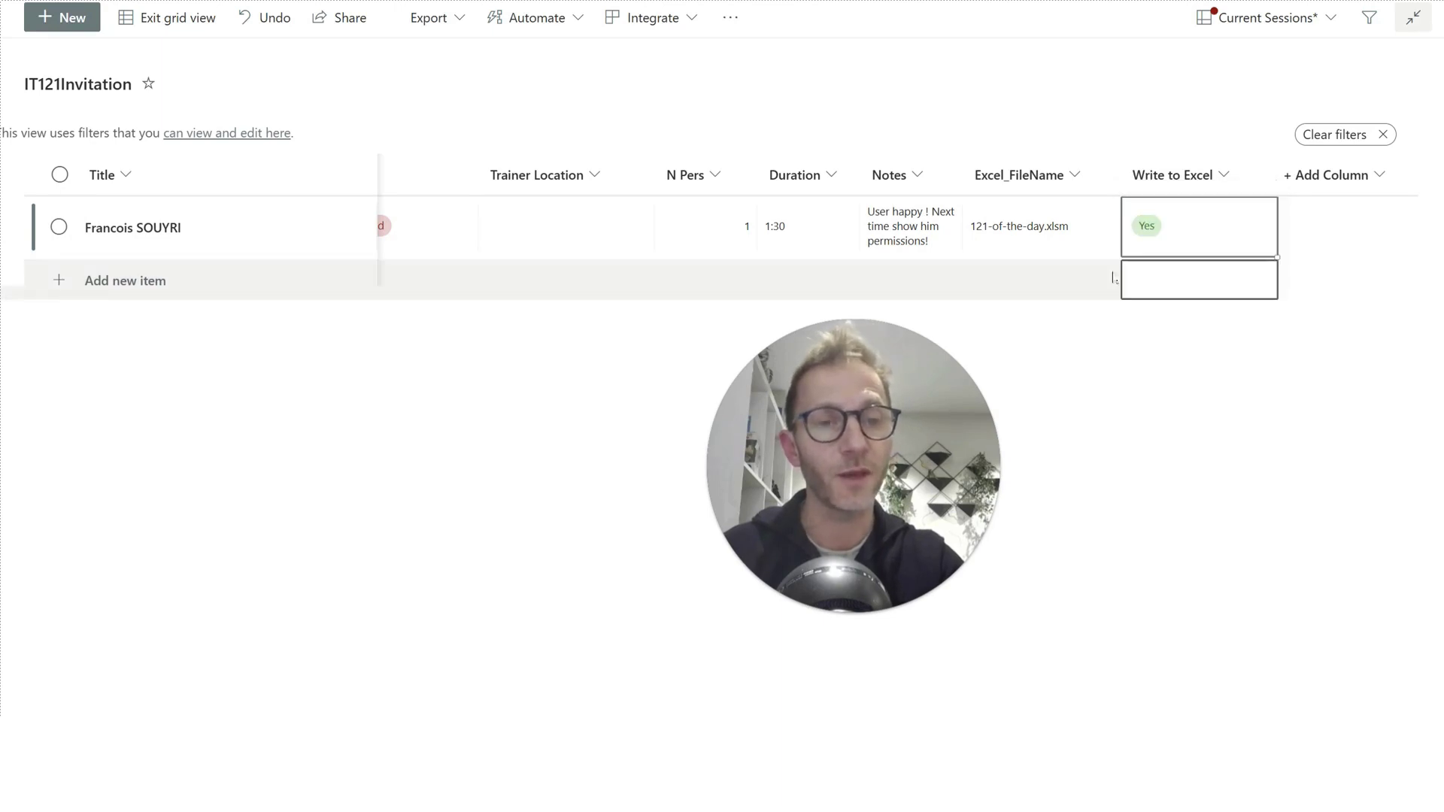
{"action": "left_click", "coordinate": [1082, 279]}
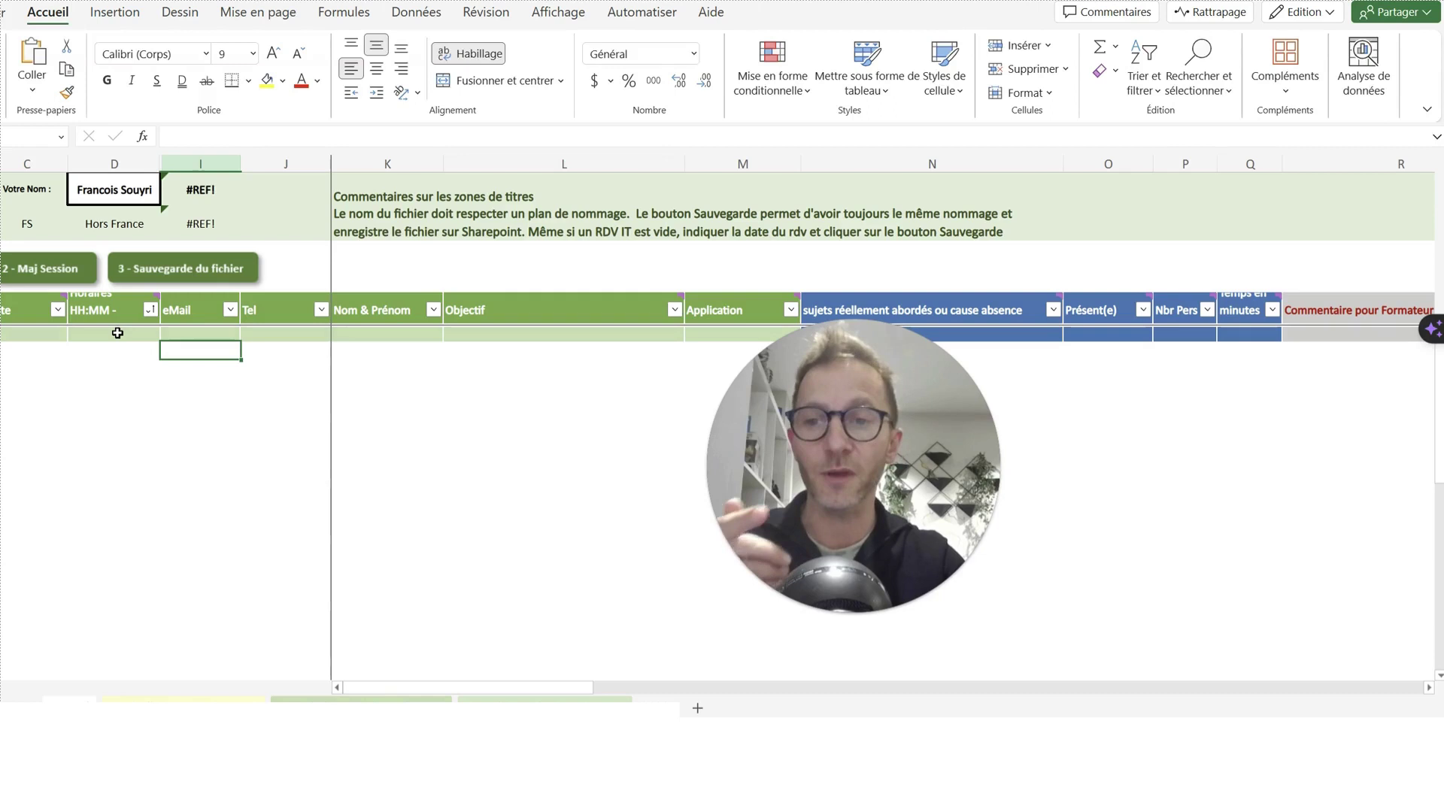
Hide the ribbon, refresh the workbook and step along the new session row to check it.
{"action": "left_click", "coordinate": [87, 335]}
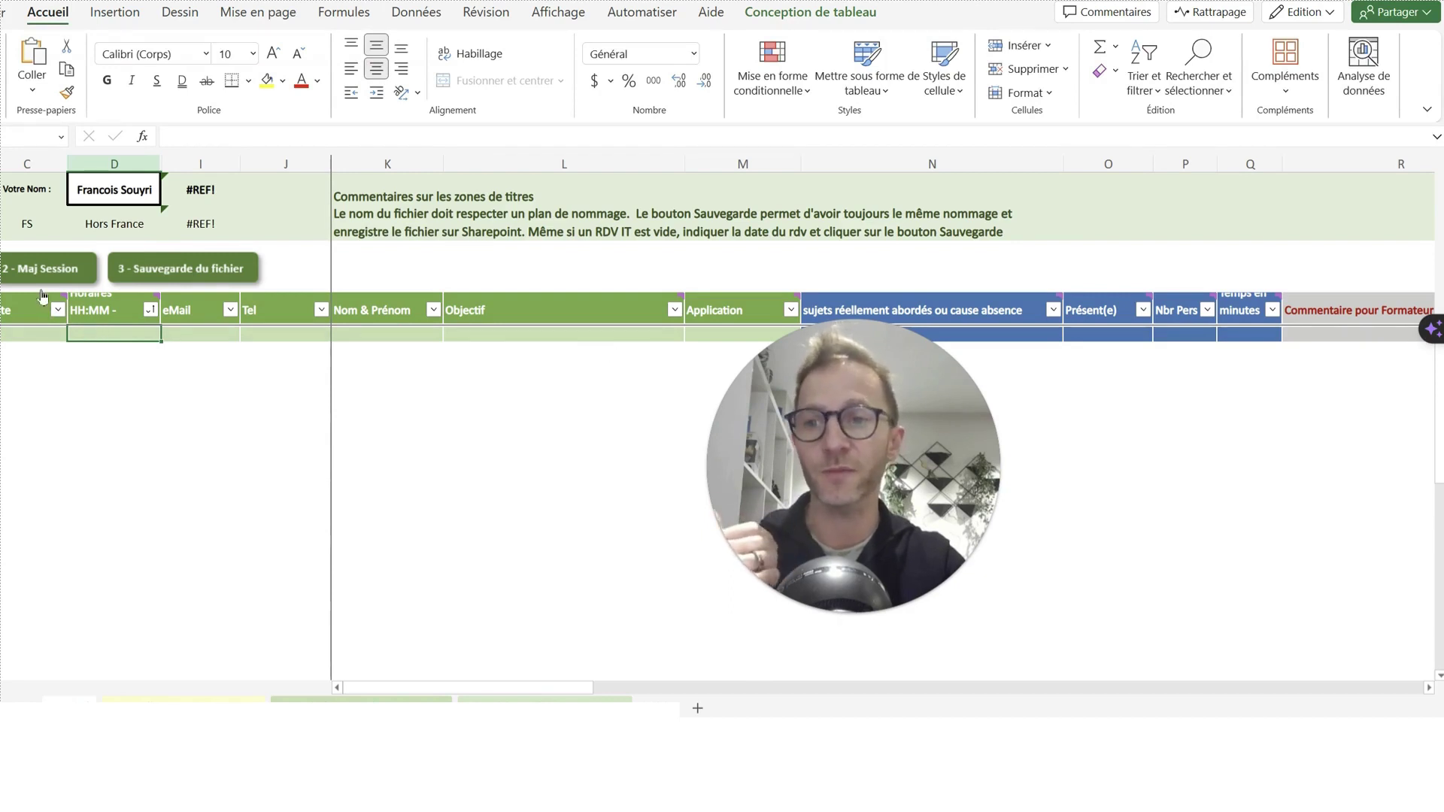
{"action": "key", "text": "ctrl+shift+F1"}
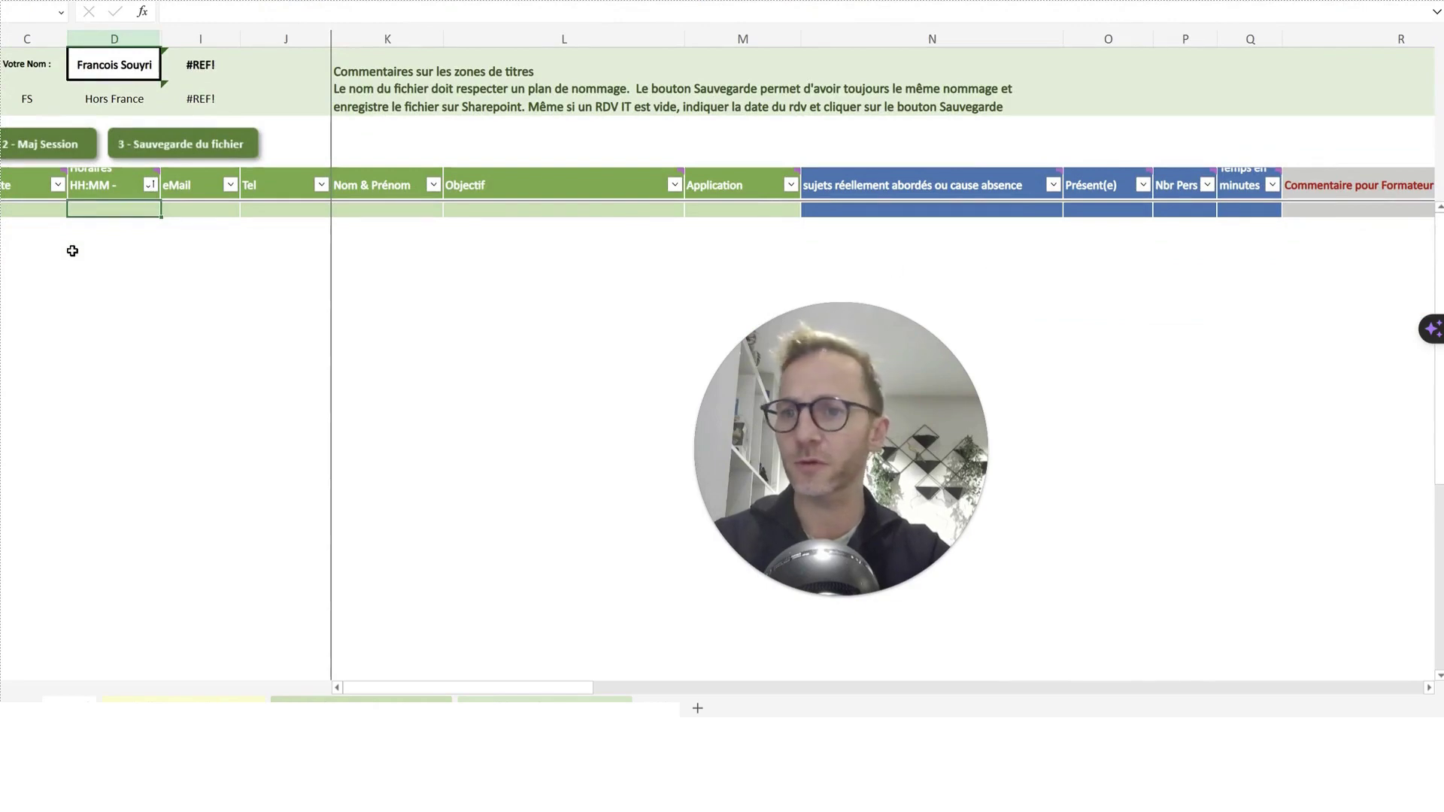
{"action": "key", "text": "ctrl+v"}
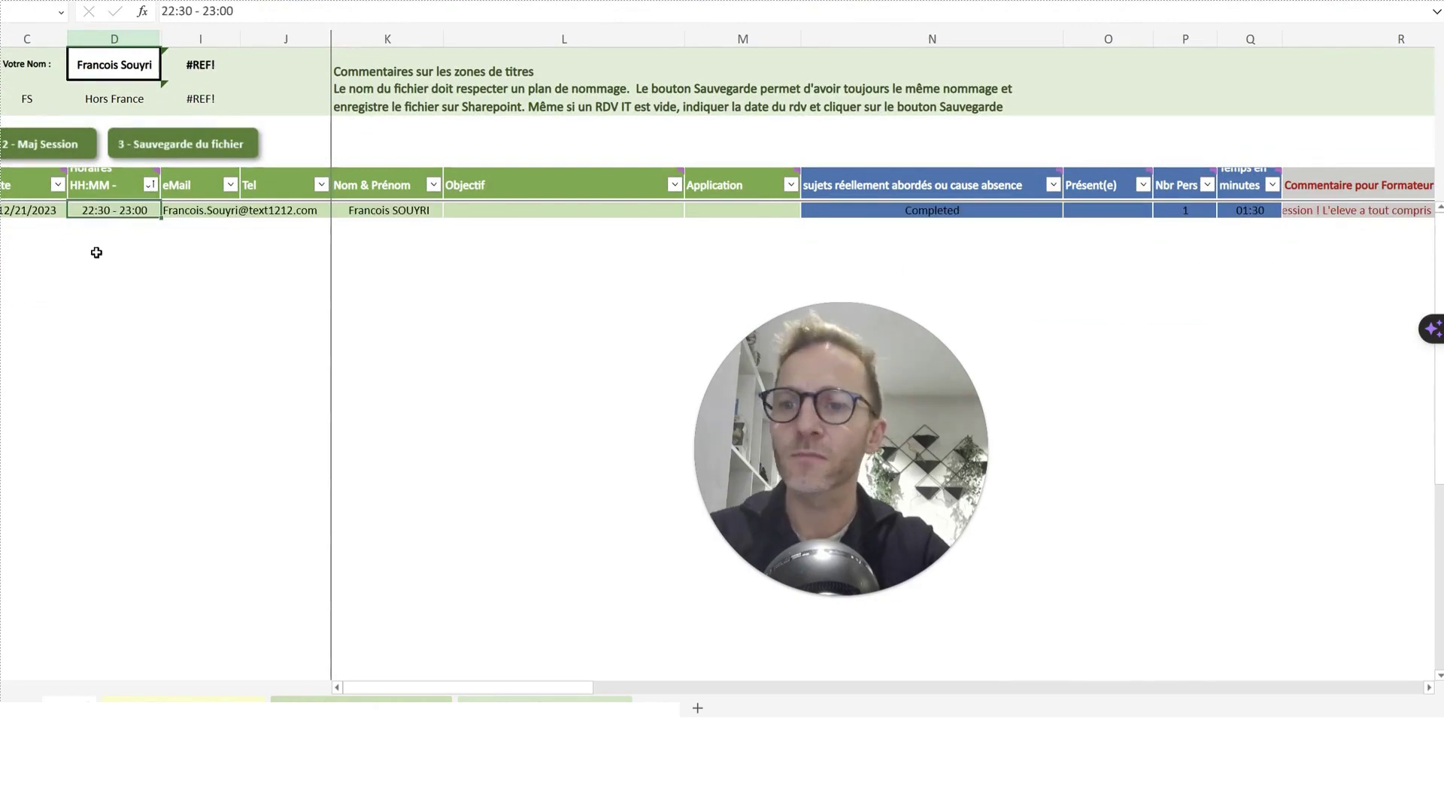
{"action": "left_click", "coordinate": [305, 212]}
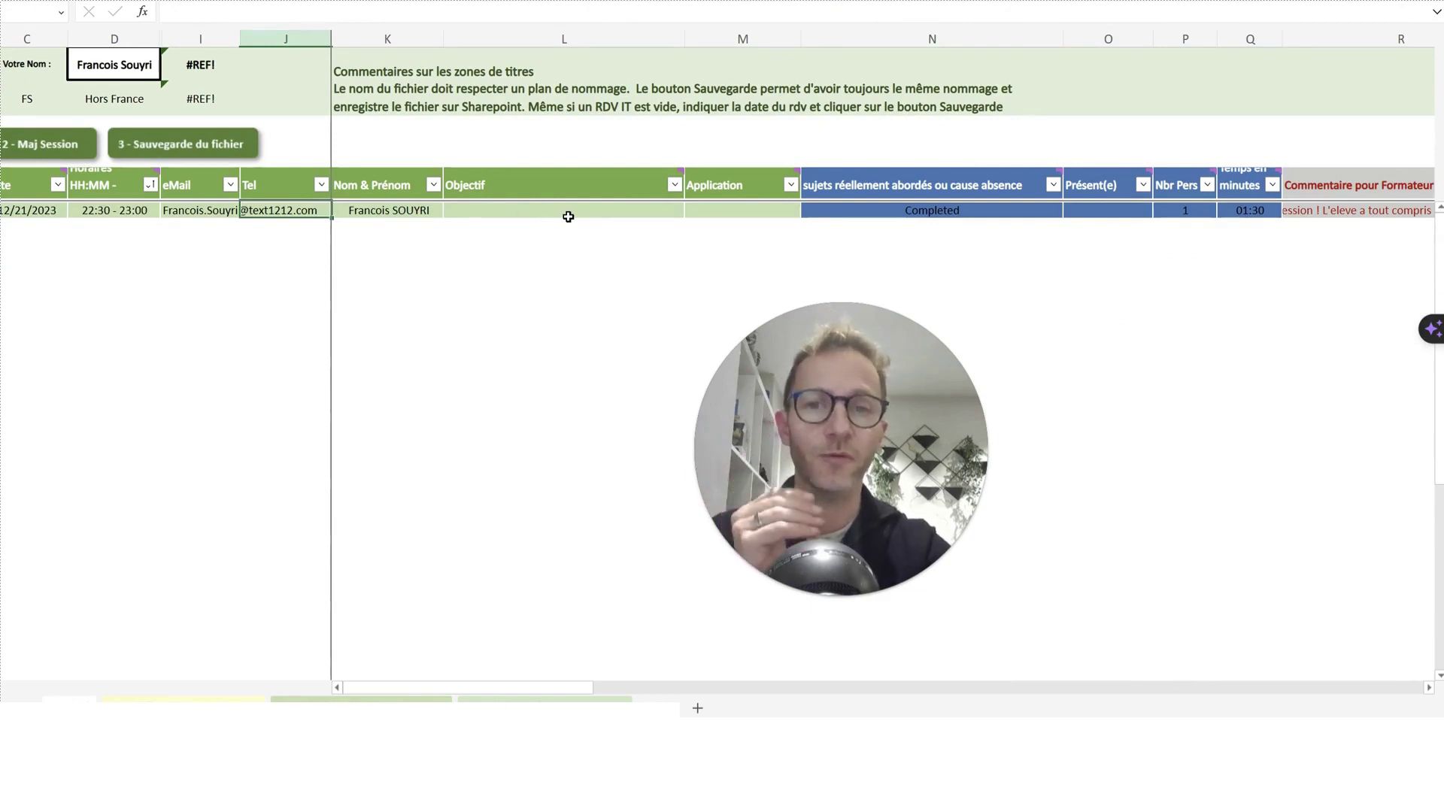
{"action": "key", "text": "Right"}
{"action": "key", "text": "Right"}
{"action": "key", "text": "Right"}
{"action": "key", "text": "Right"}
{"action": "key", "text": "Right"}
{"action": "key", "text": "Right"}
{"action": "key", "text": "Right"}
{"action": "key", "text": "Right"}
{"action": "key", "text": "Right"}
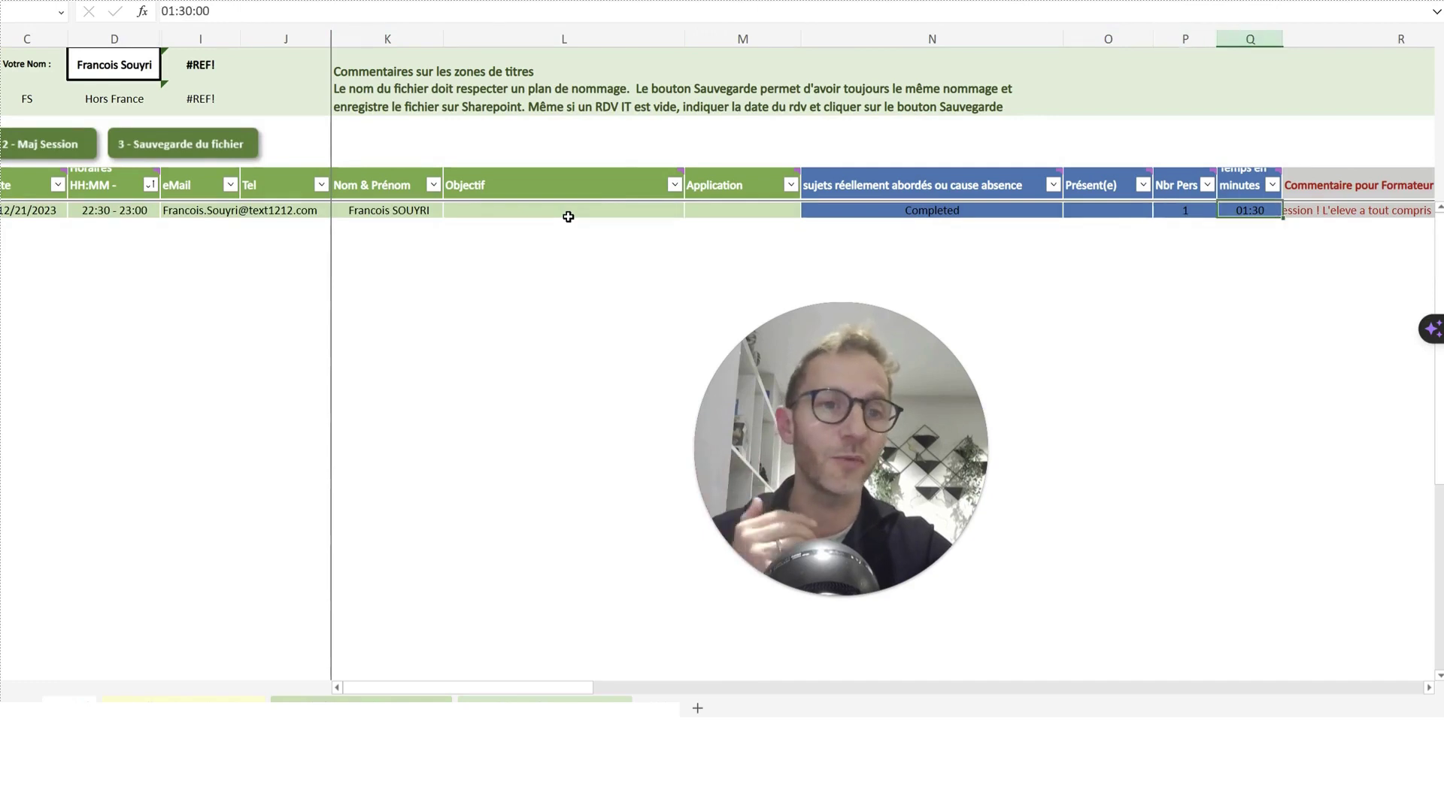
{"action": "key", "text": "Left"}
{"action": "key", "text": "Left"}
{"action": "key", "text": "Left"}
{"action": "key", "text": "Left"}
{"action": "key", "text": "Left"}
{"action": "key", "text": "Left"}
{"action": "key", "text": "Left"}
{"action": "key", "text": "Left"}
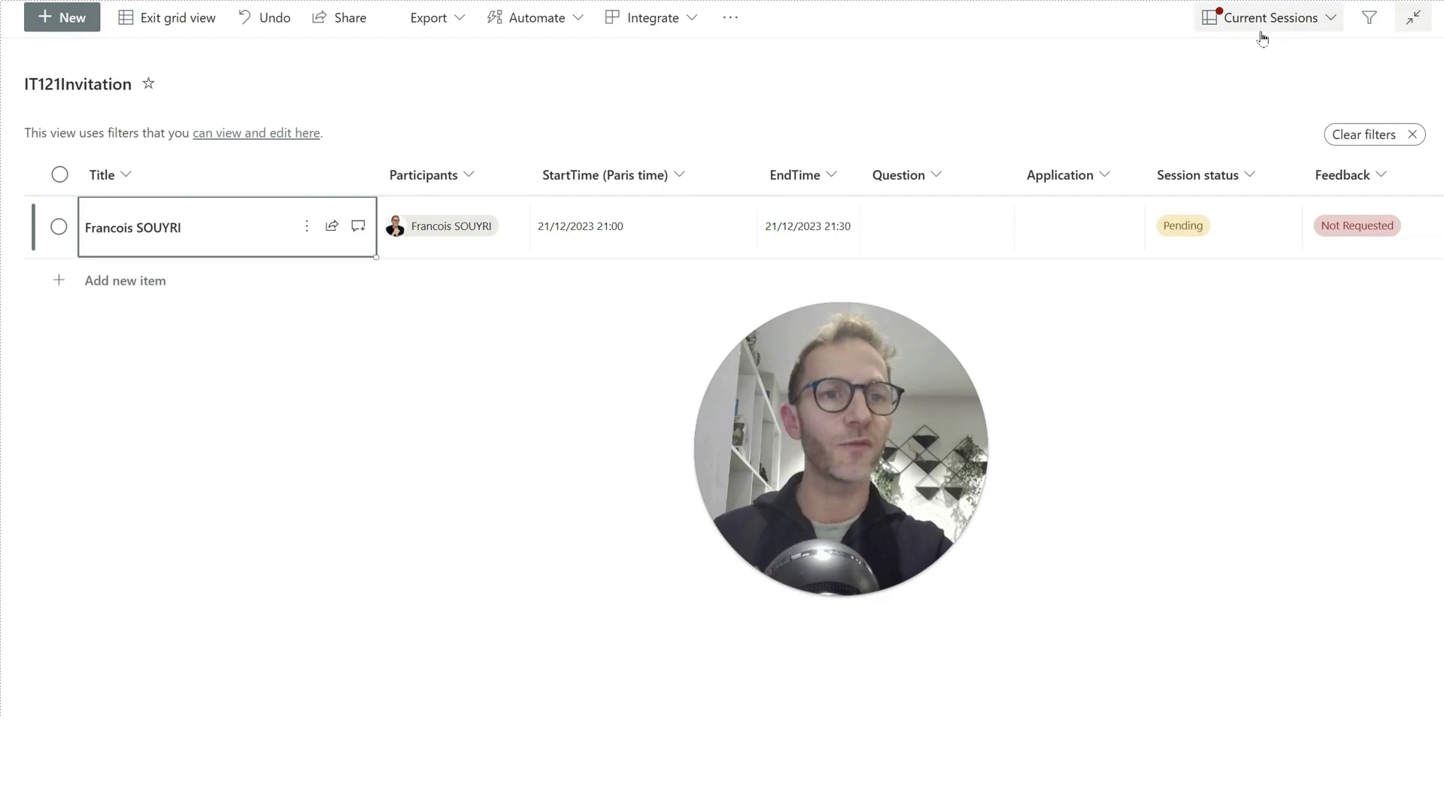
Look over the Current Sessions views, then show the Power BI option to visualize the list.
{"action": "left_click", "coordinate": [1261, 30]}
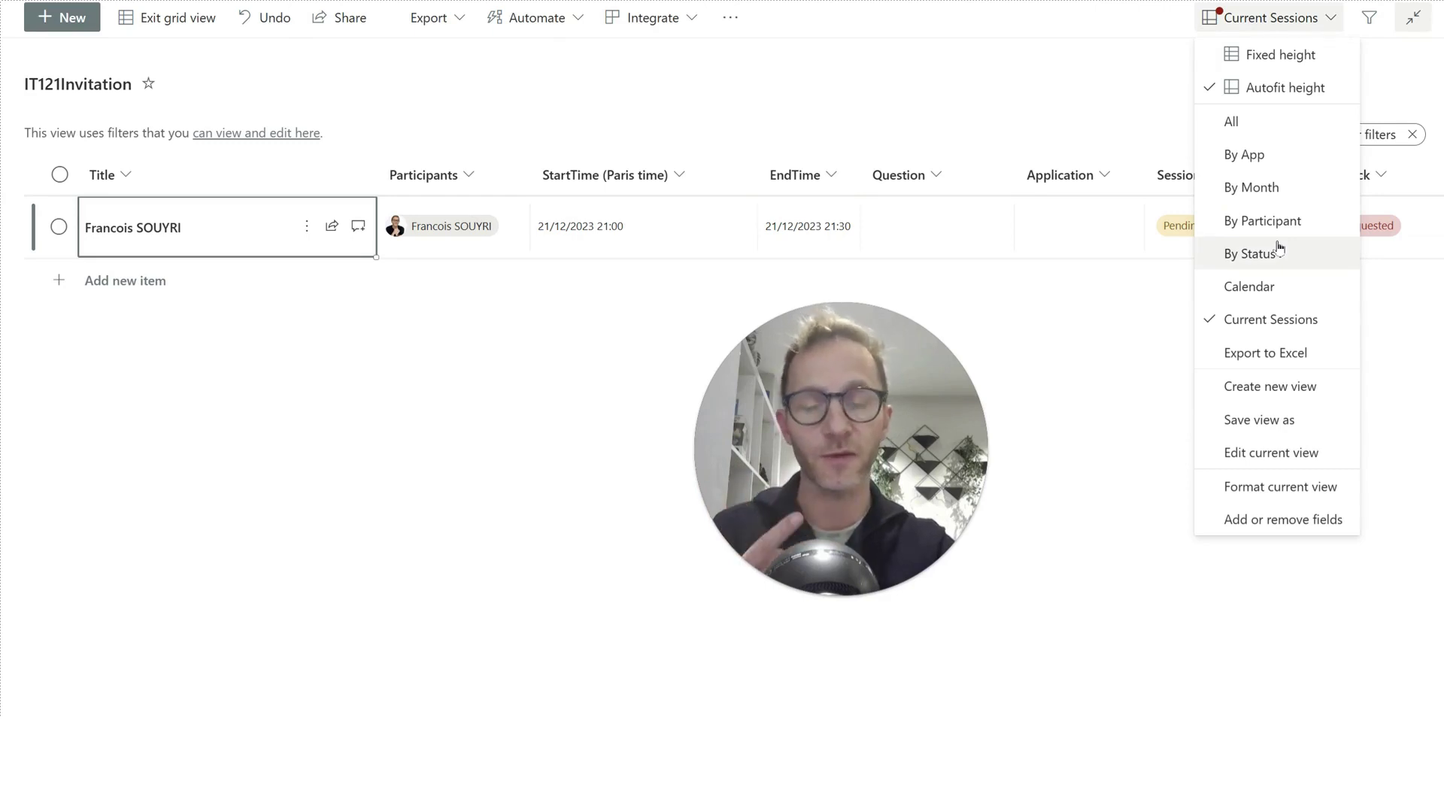
{"action": "left_click", "coordinate": [549, 67]}
{"action": "left_click", "coordinate": [628, 25]}
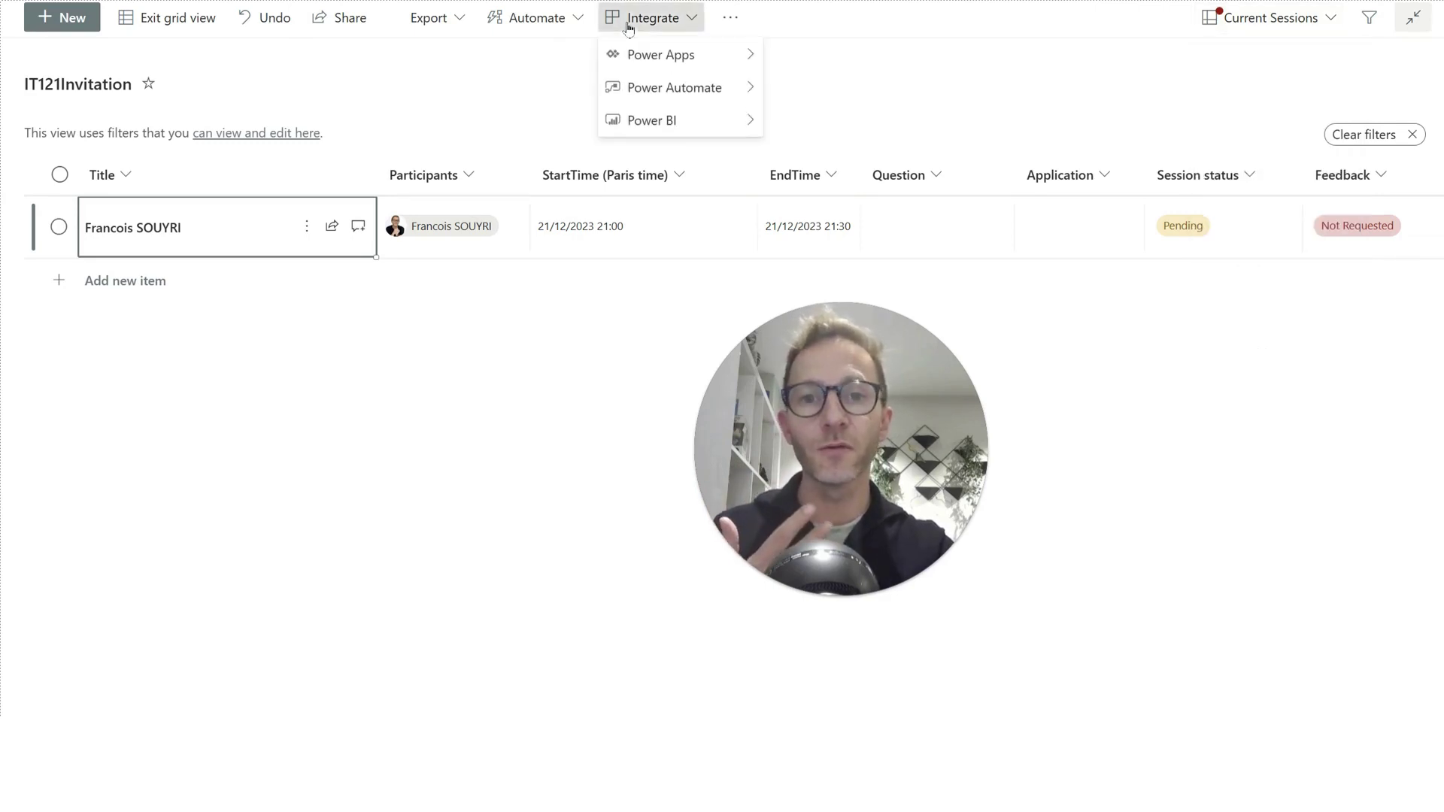
{"action": "mouse_move", "coordinate": [642, 125]}
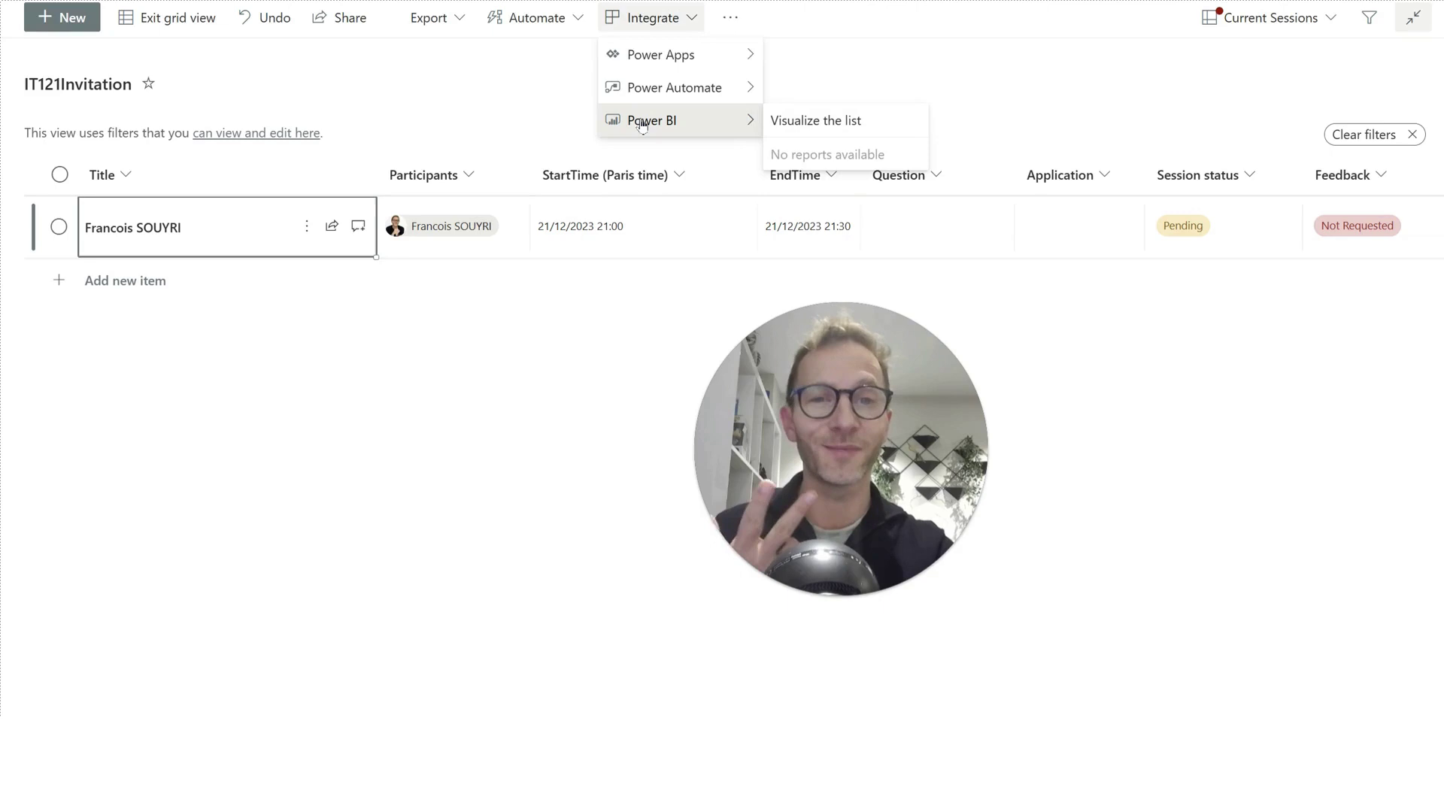